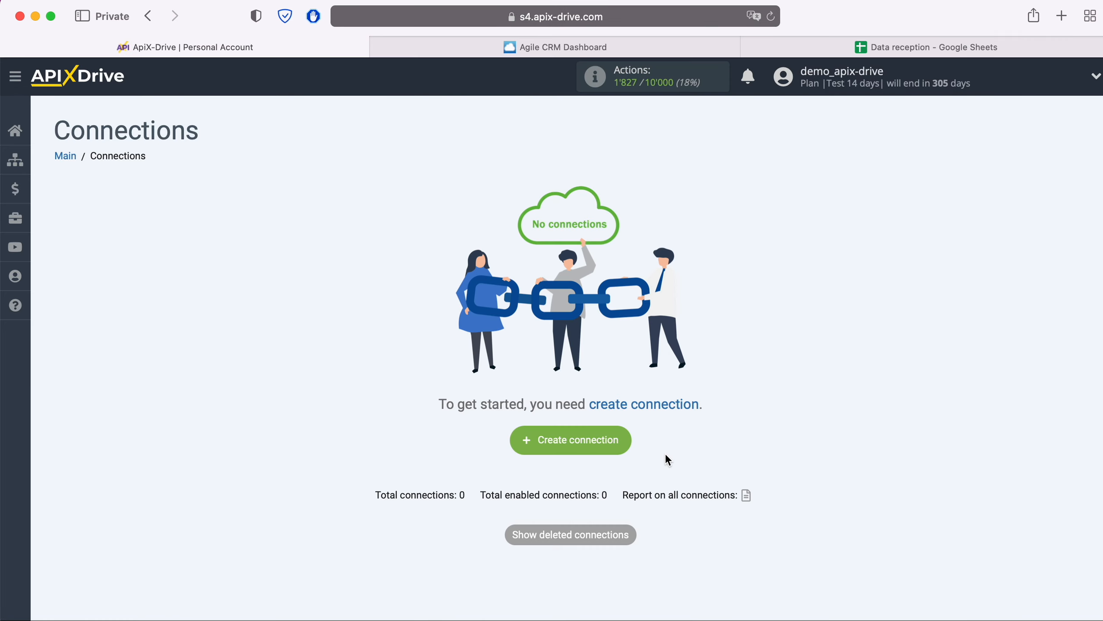
# - Create a new connection with Agile CRM as the source and the Get CONTACTS (new) action
pyautogui.click(625, 442)
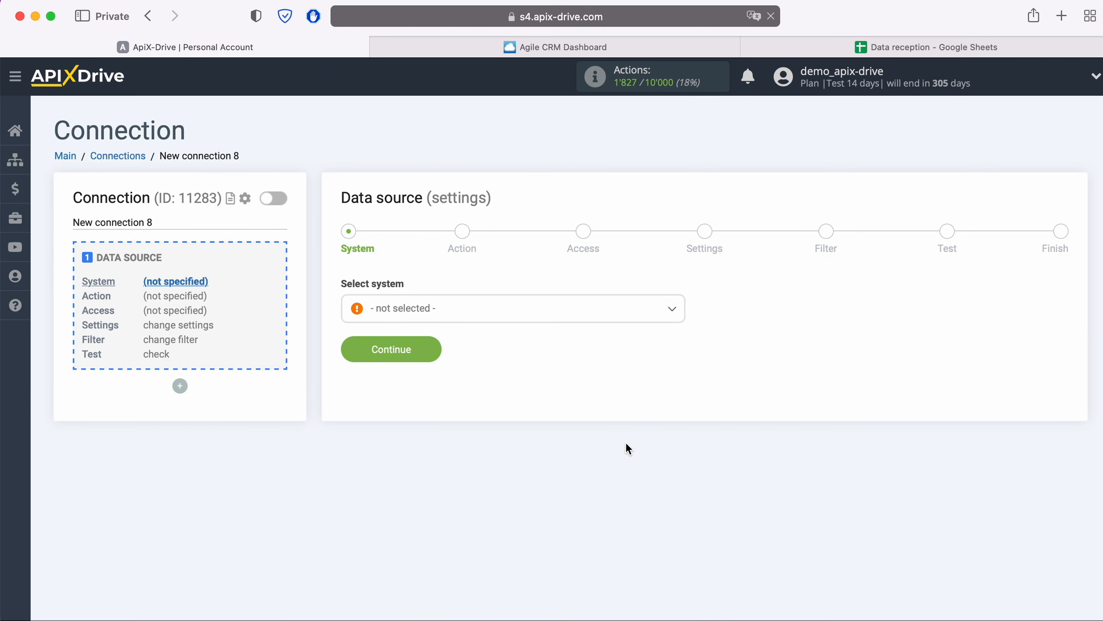
pyautogui.click(513, 311)
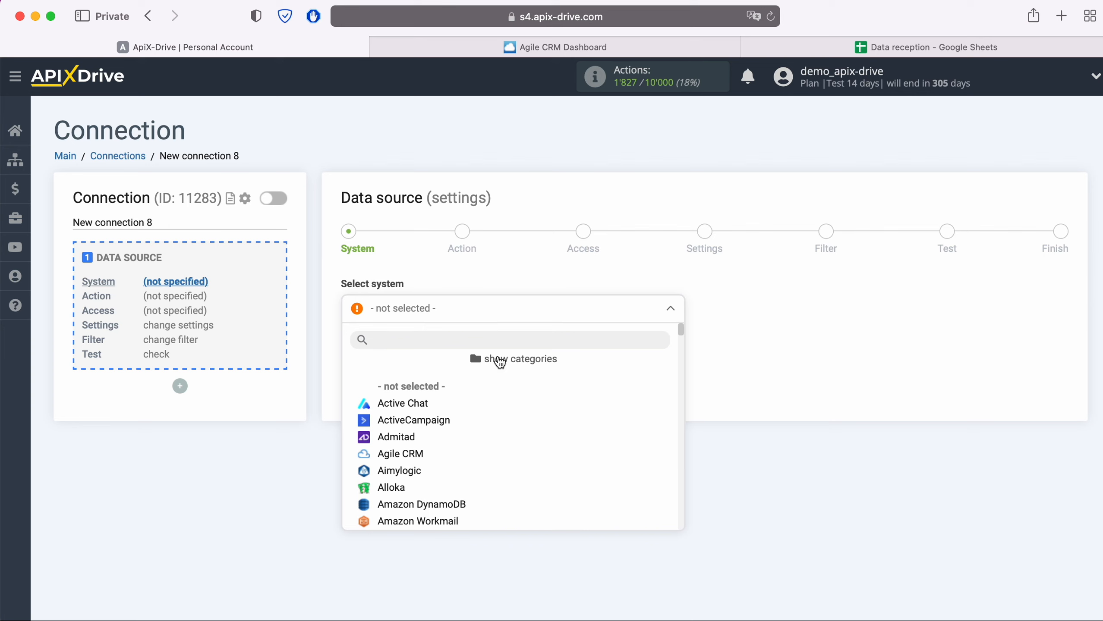
pyautogui.click(419, 454)
pyautogui.click(435, 346)
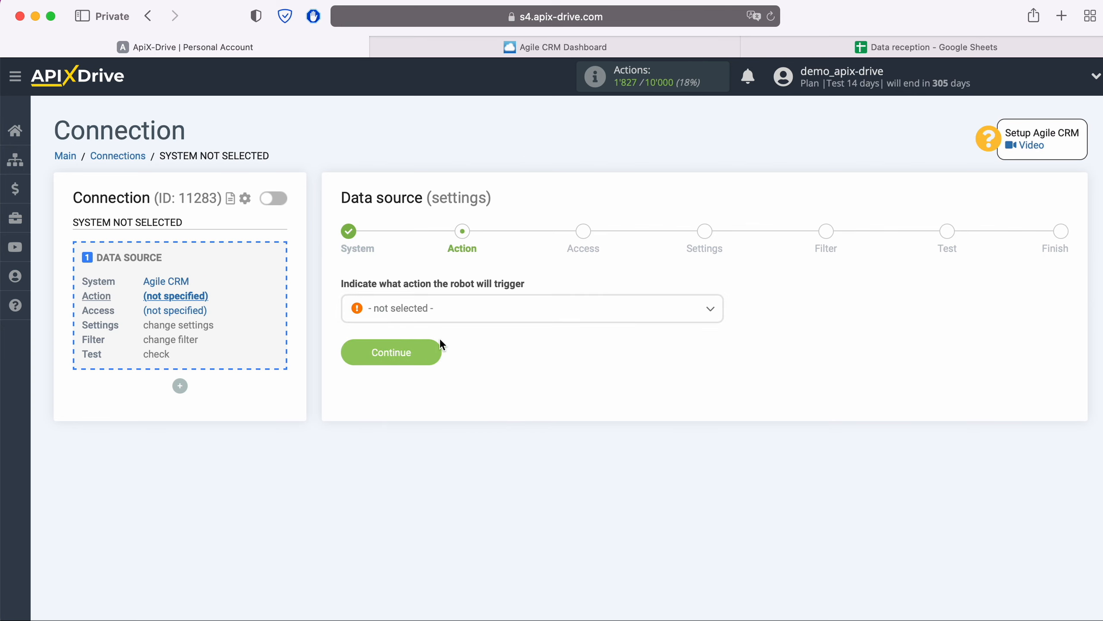
pyautogui.click(456, 314)
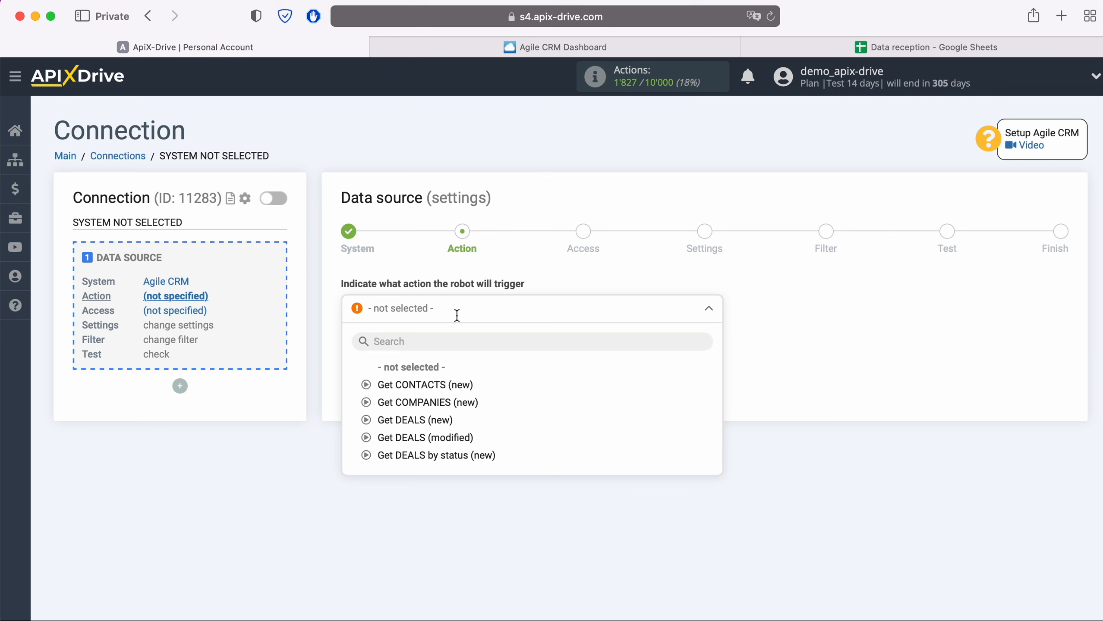
pyautogui.click(463, 385)
pyautogui.click(440, 351)
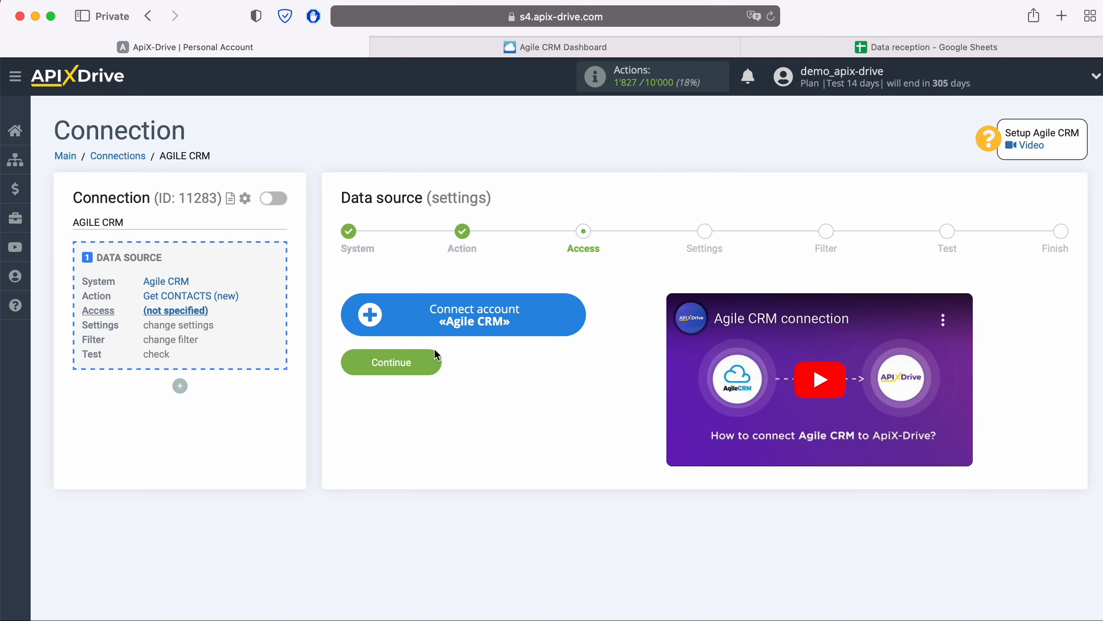
# - Open the Agile CRM account connection form, then switch to the Agile CRM Dashboard tab
pyautogui.click(573, 321)
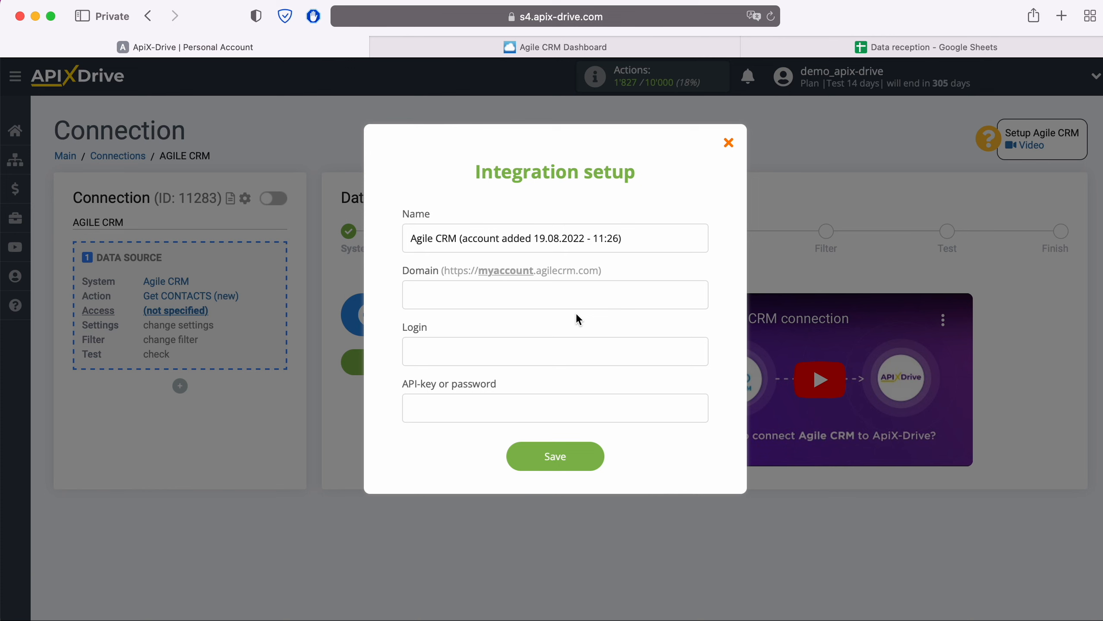
pyautogui.click(534, 47)
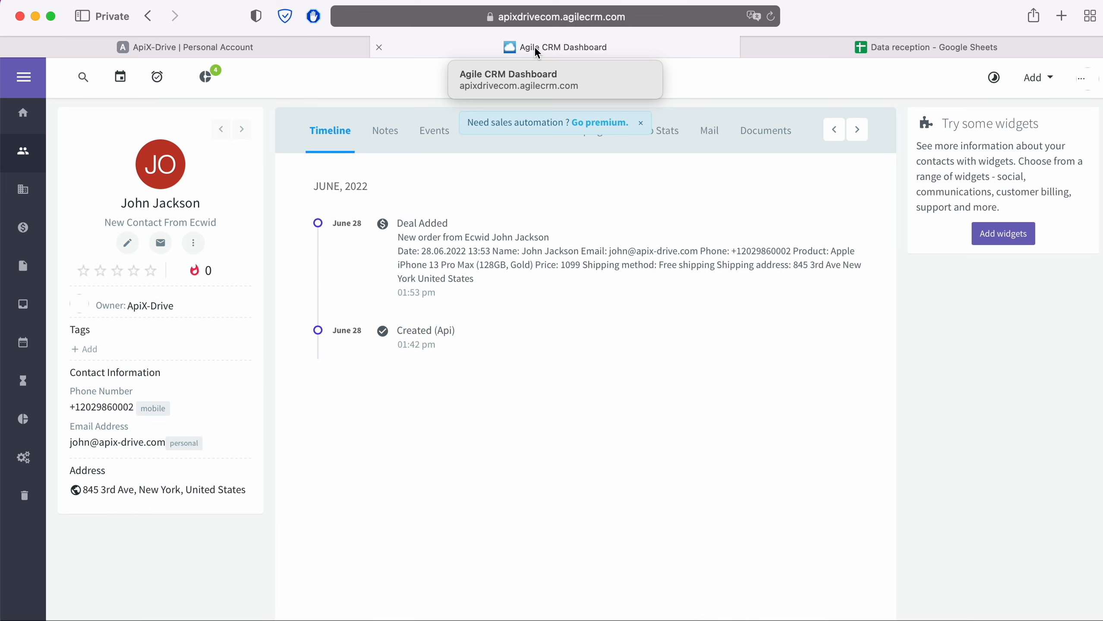
# - Copy the apixdrivecom subdomain from the Agile CRM page address and return to ApiX-Drive's Domain field
pyautogui.click(534, 18)
pyautogui.press('Right')
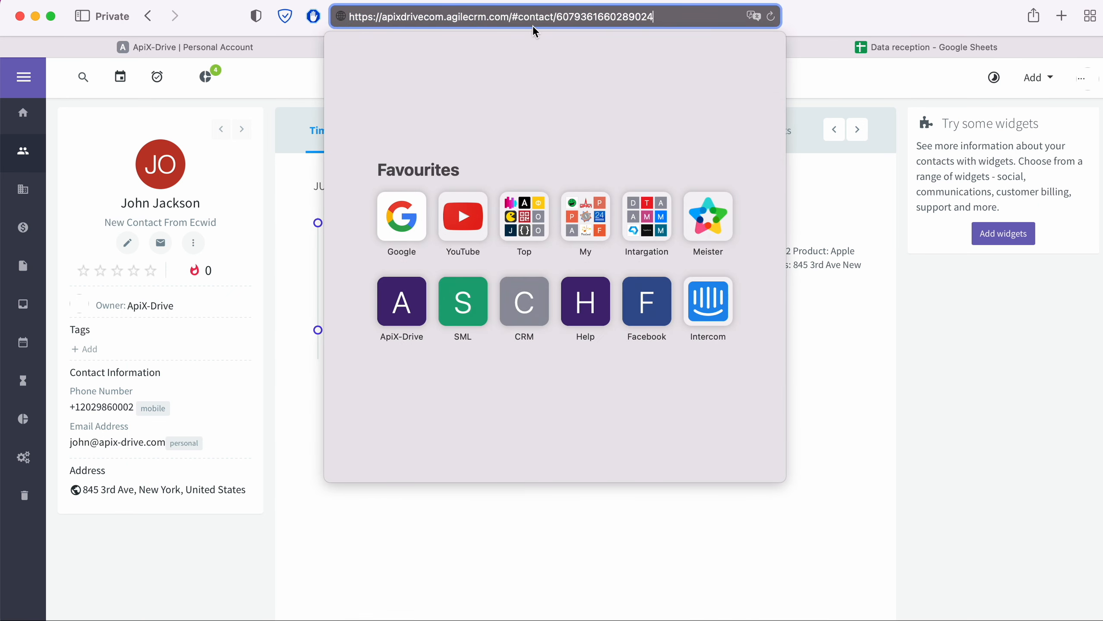
pyautogui.moveTo(382, 17); pyautogui.dragTo(444, 18)
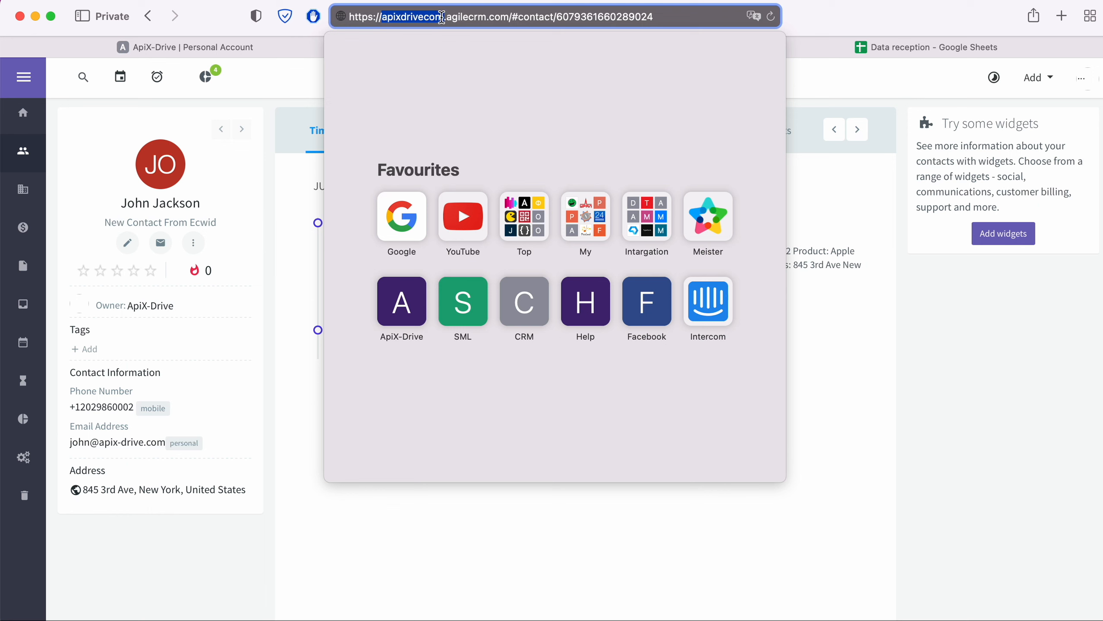
pyautogui.rightClick(418, 21)
pyautogui.click(433, 42)
pyautogui.click(287, 44)
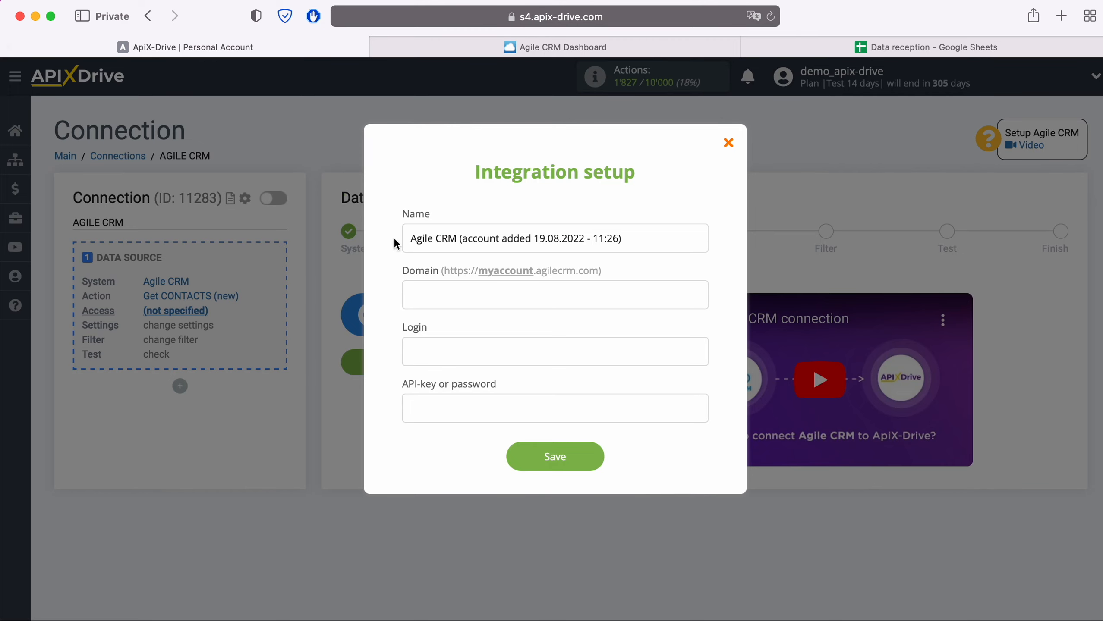
pyautogui.rightClick(450, 291)
# - Paste apixdrivecom as the Domain, enter the account e-mail as Login, then return to Agile CRM
pyautogui.click(475, 331)
pyautogui.click(457, 348)
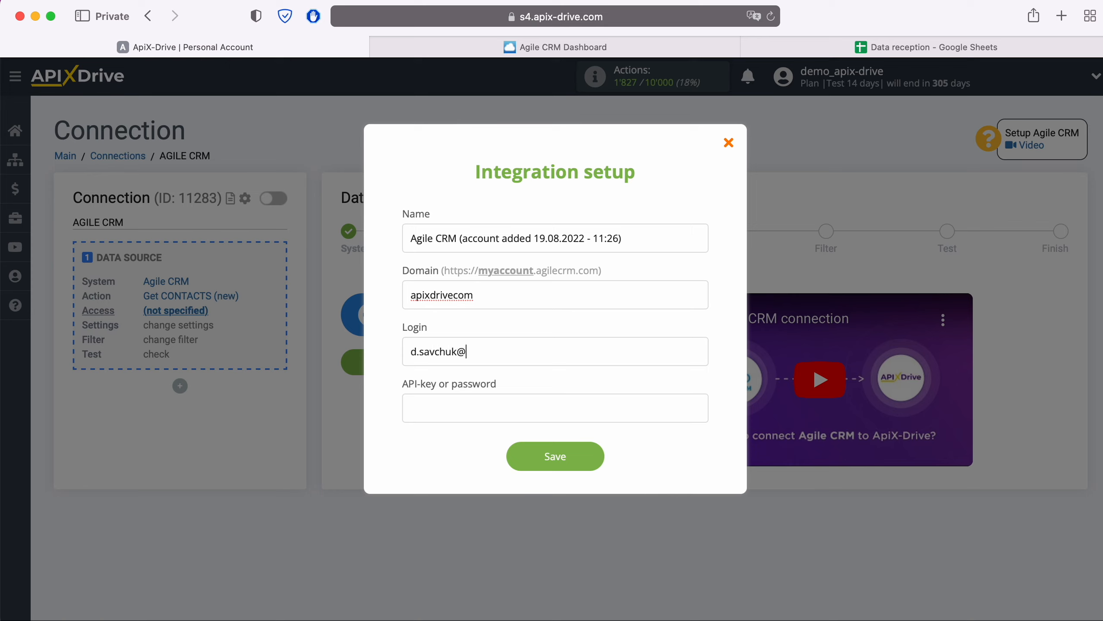
pyautogui.click(510, 48)
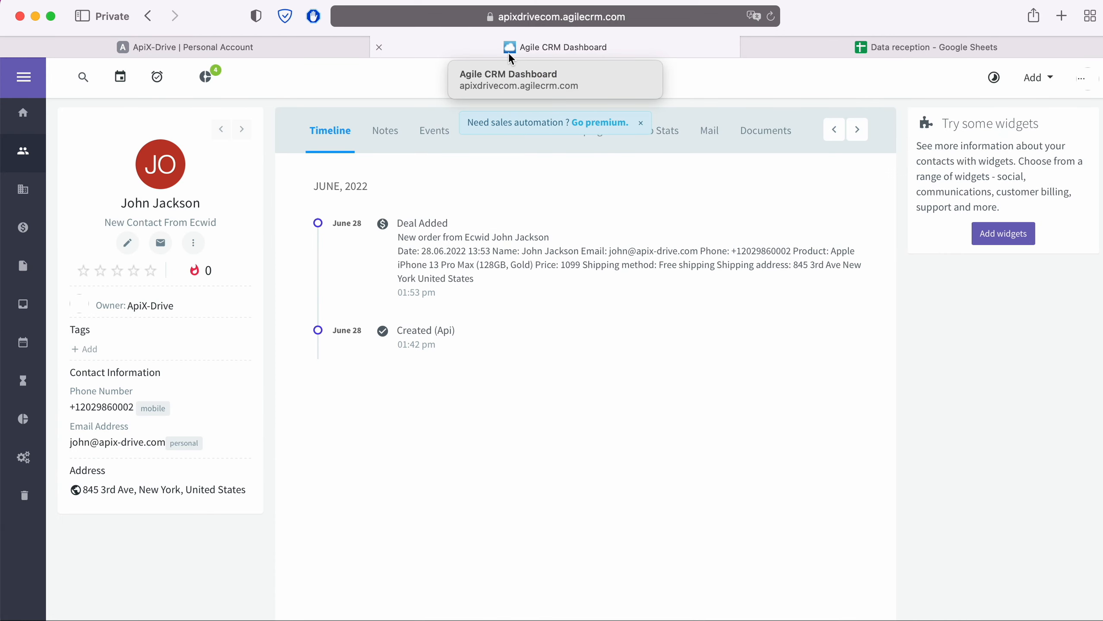
# - Copy the REST API key from Agile CRM's Admin Settings > Developers & API, then return to ApiX-Drive
pyautogui.click(1081, 78)
pyautogui.click(963, 164)
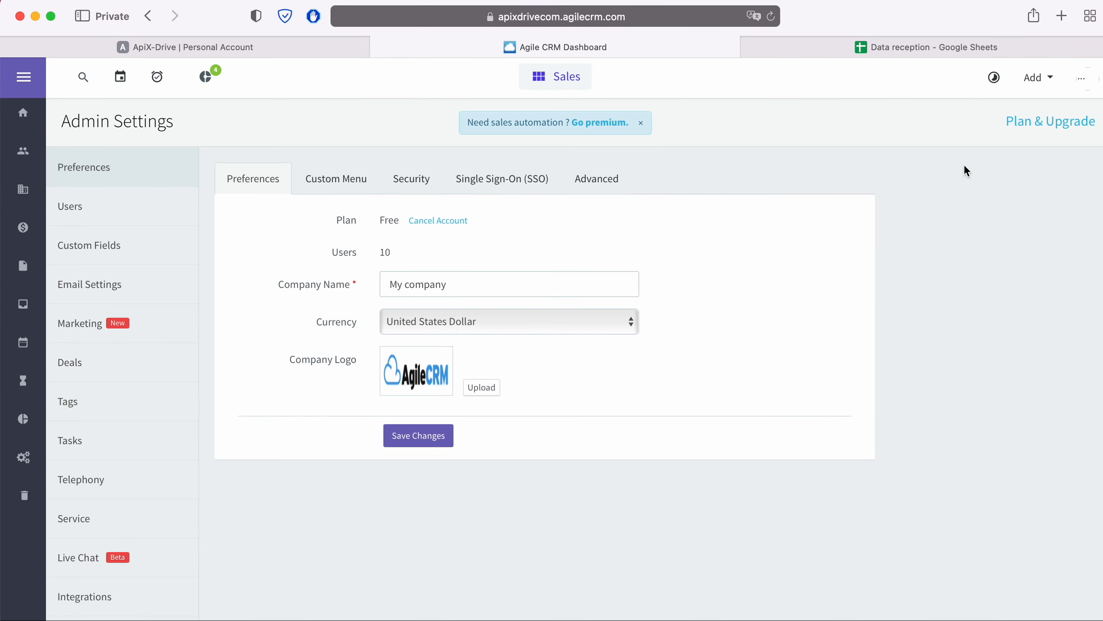
pyautogui.scroll(-5, 152, 472)
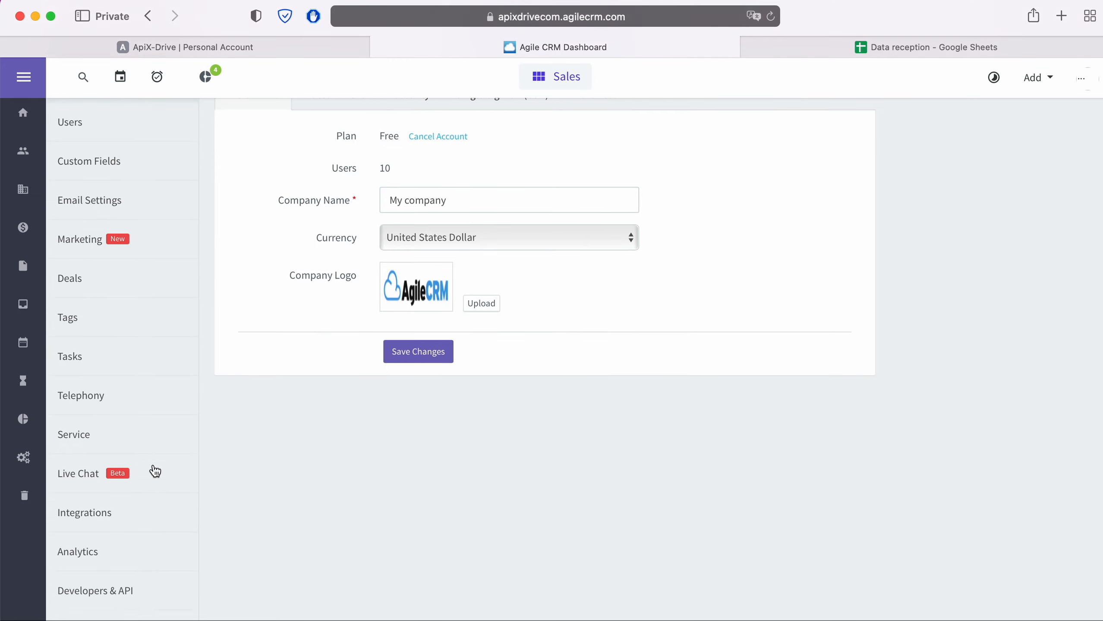
pyautogui.click(120, 579)
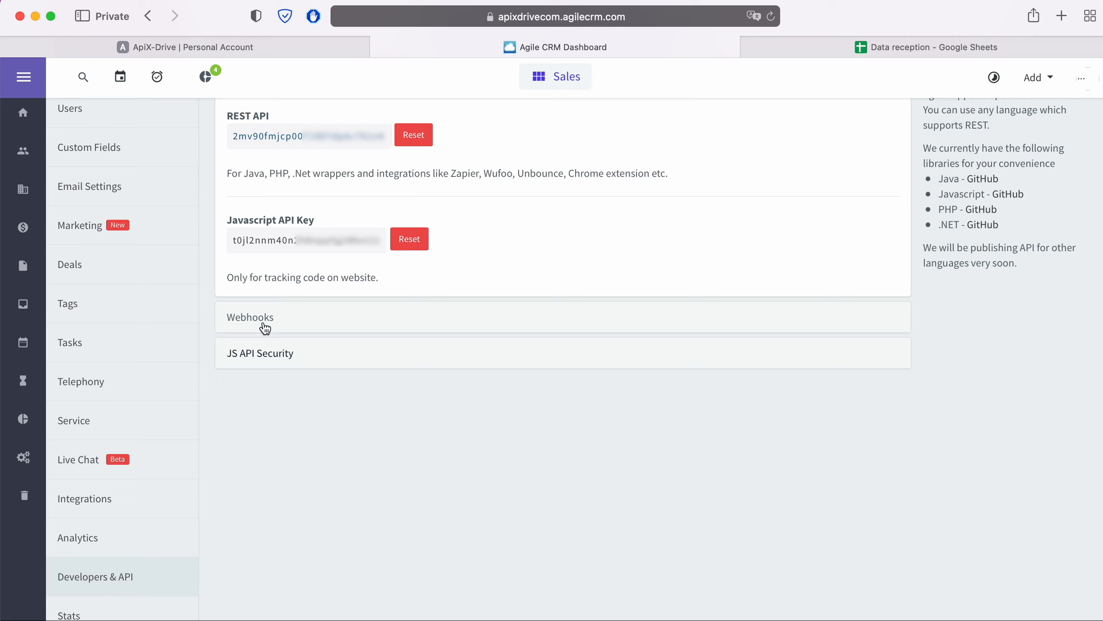
pyautogui.moveTo(382, 136); pyautogui.dragTo(229, 140)
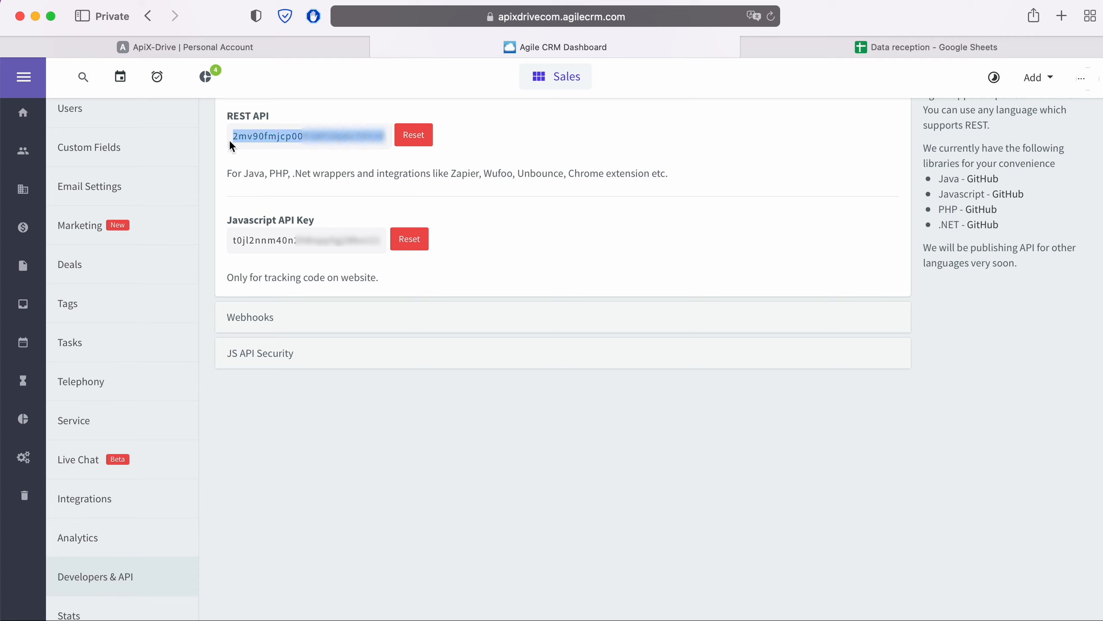
pyautogui.rightClick(260, 138)
pyautogui.click(292, 207)
pyautogui.click(265, 49)
# - Paste the REST API key, save the Agile CRM account, select it as the login and continue
pyautogui.rightClick(420, 407)
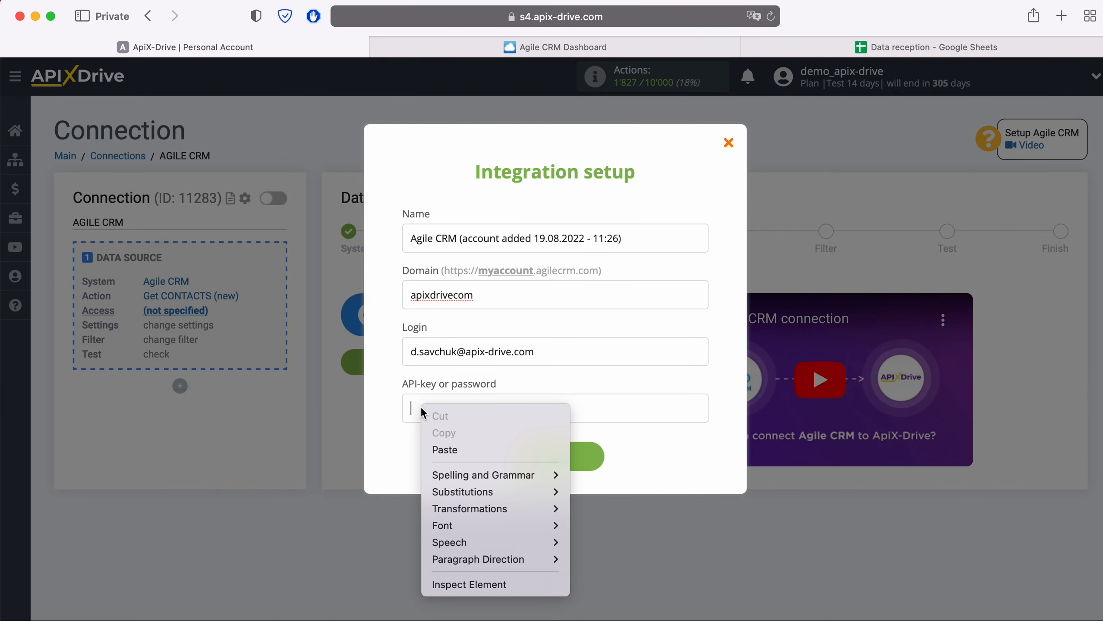
pyautogui.click(436, 451)
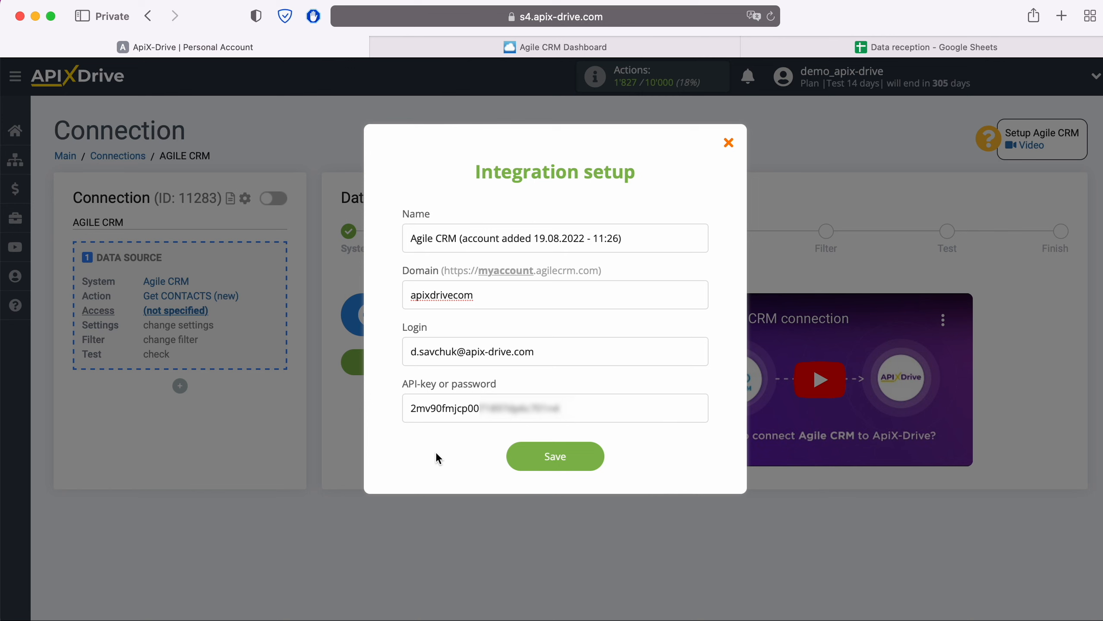
pyautogui.click(599, 457)
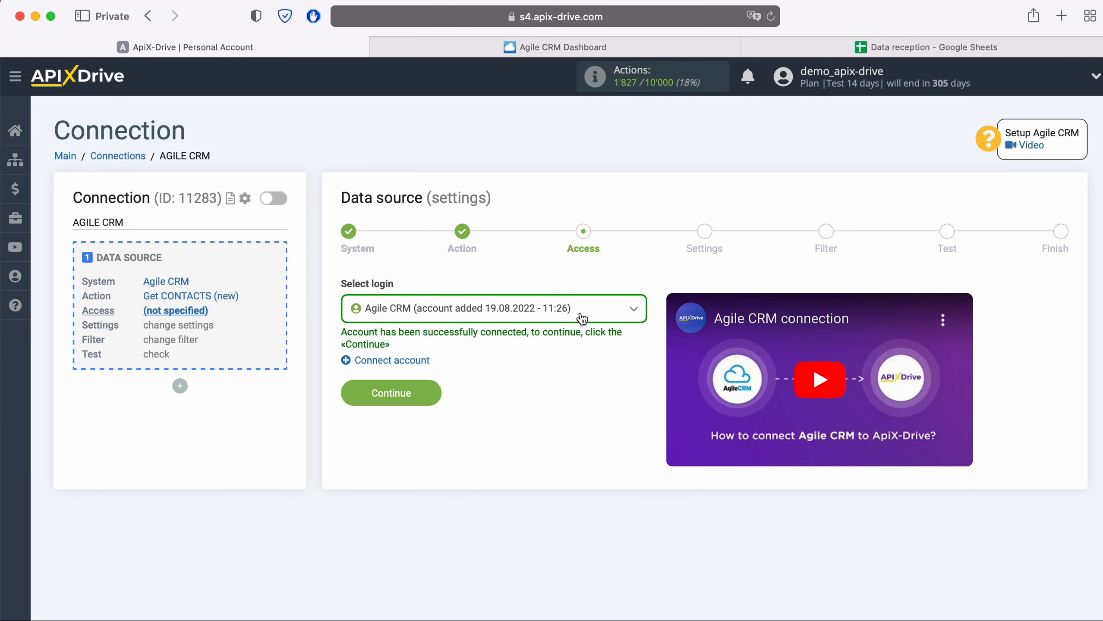
pyautogui.click(582, 319)
pyautogui.click(525, 400)
pyautogui.click(439, 394)
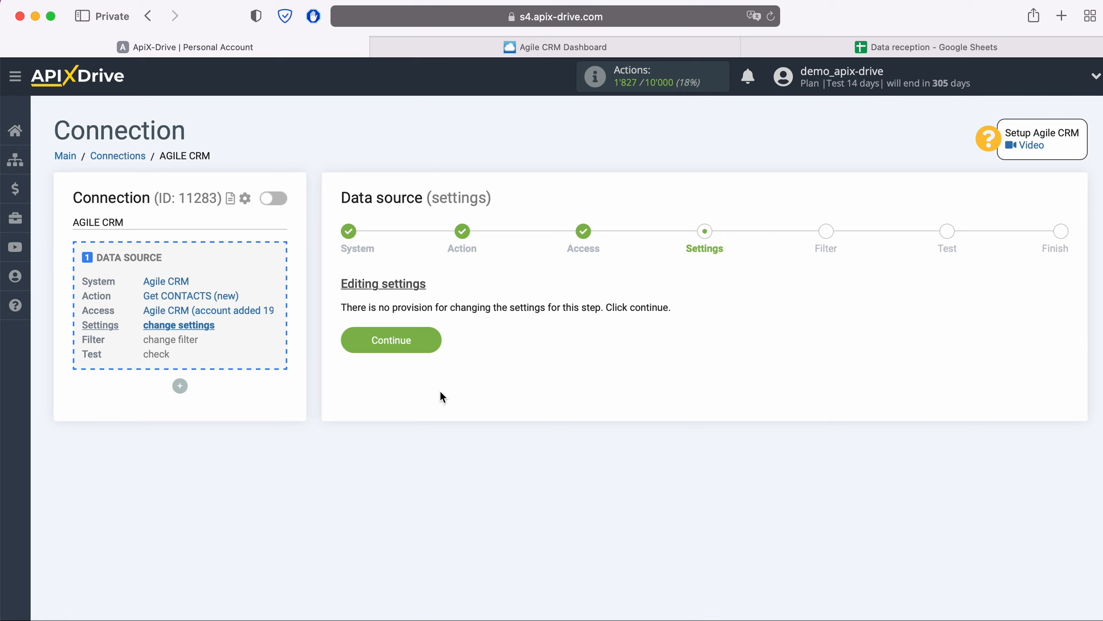
# - Skip Settings and Filter, check the Agile CRM test contact data, and finish the source setup
pyautogui.click(436, 340)
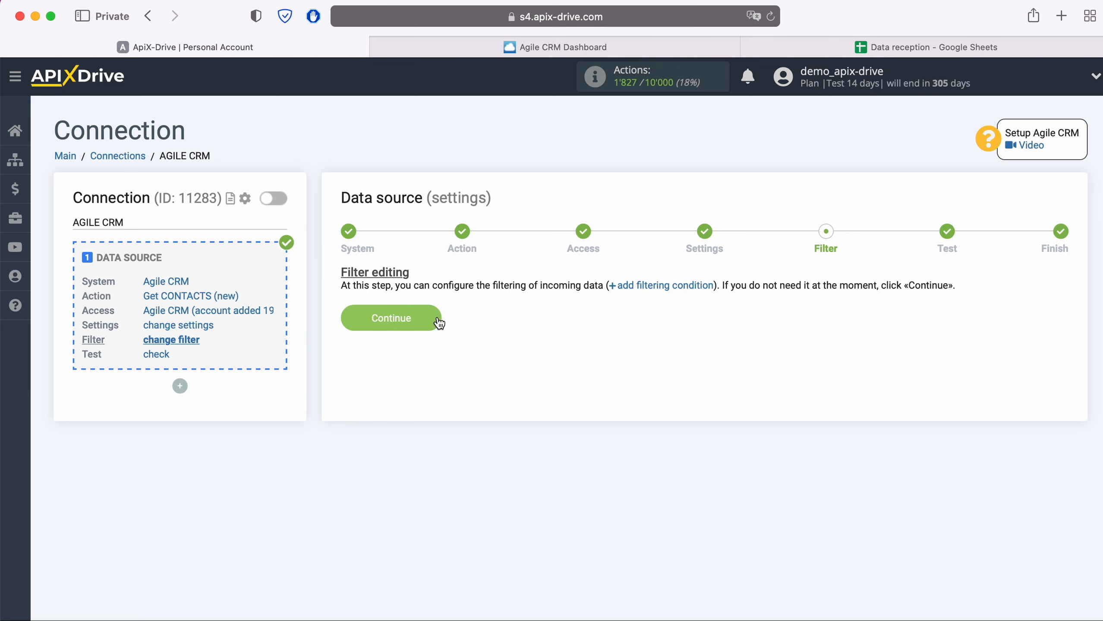
pyautogui.click(437, 319)
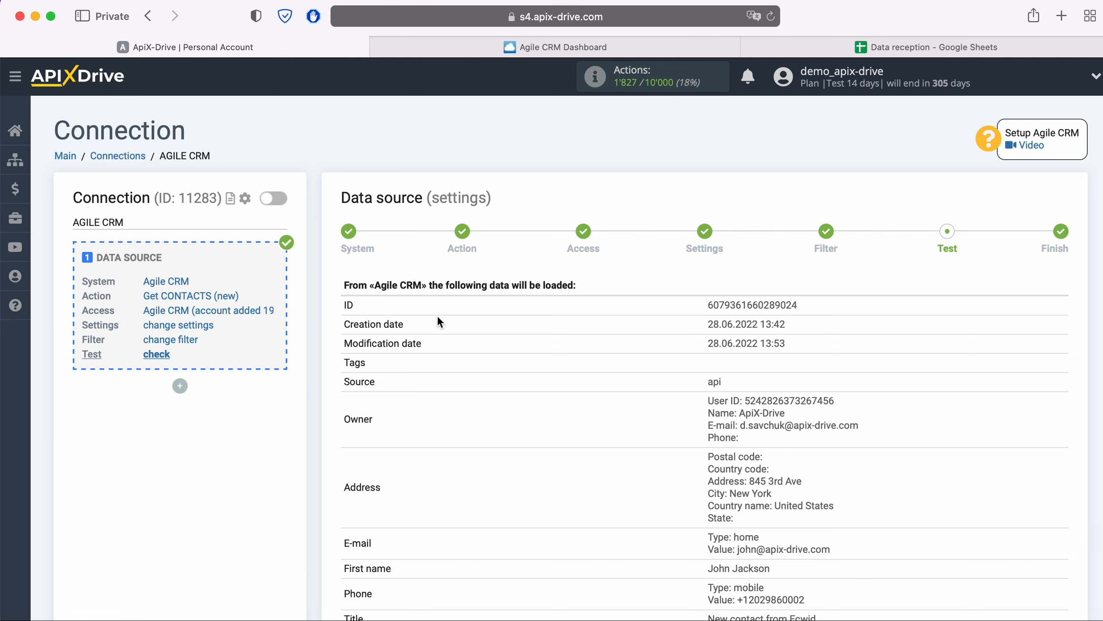
pyautogui.scroll(-3, 437, 317)
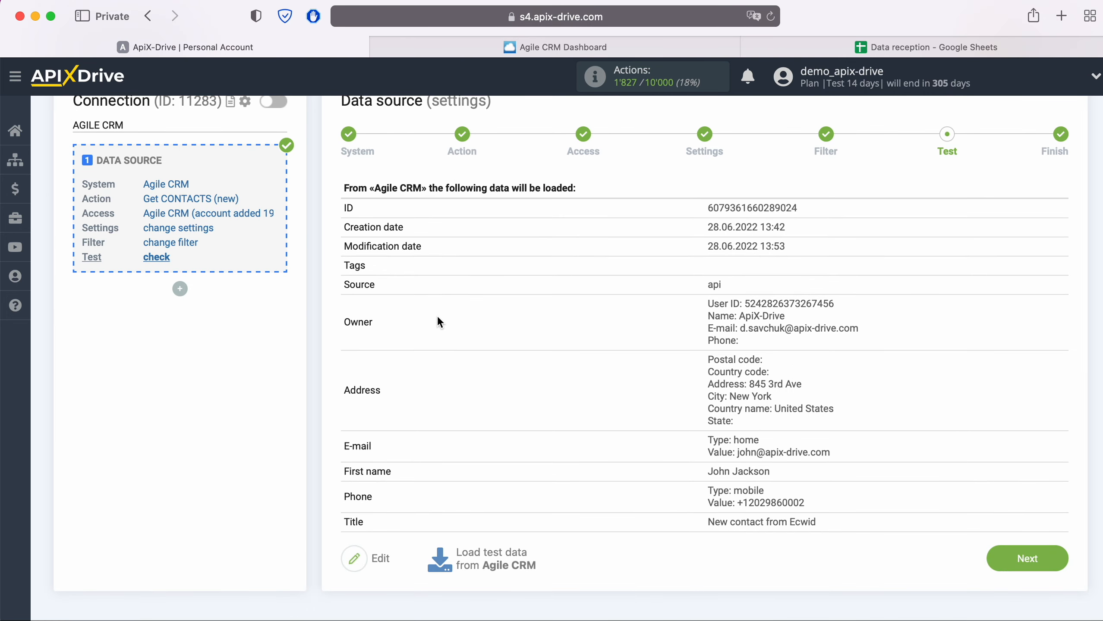
pyautogui.click(1053, 561)
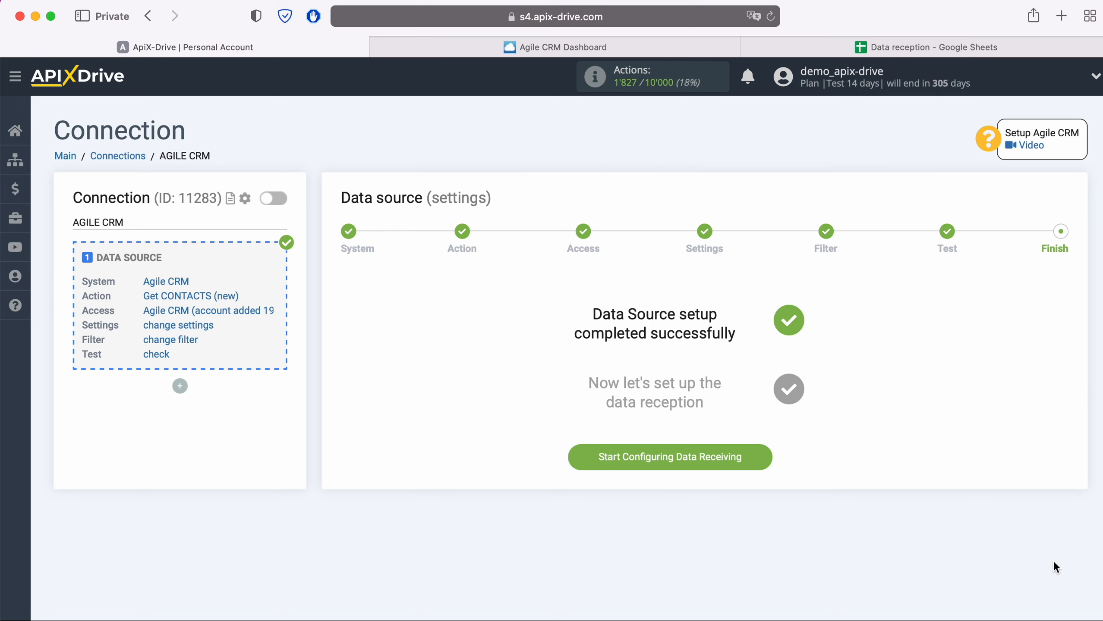
# - Set the destination system to Google Sheets with the Add ROW action
pyautogui.click(751, 459)
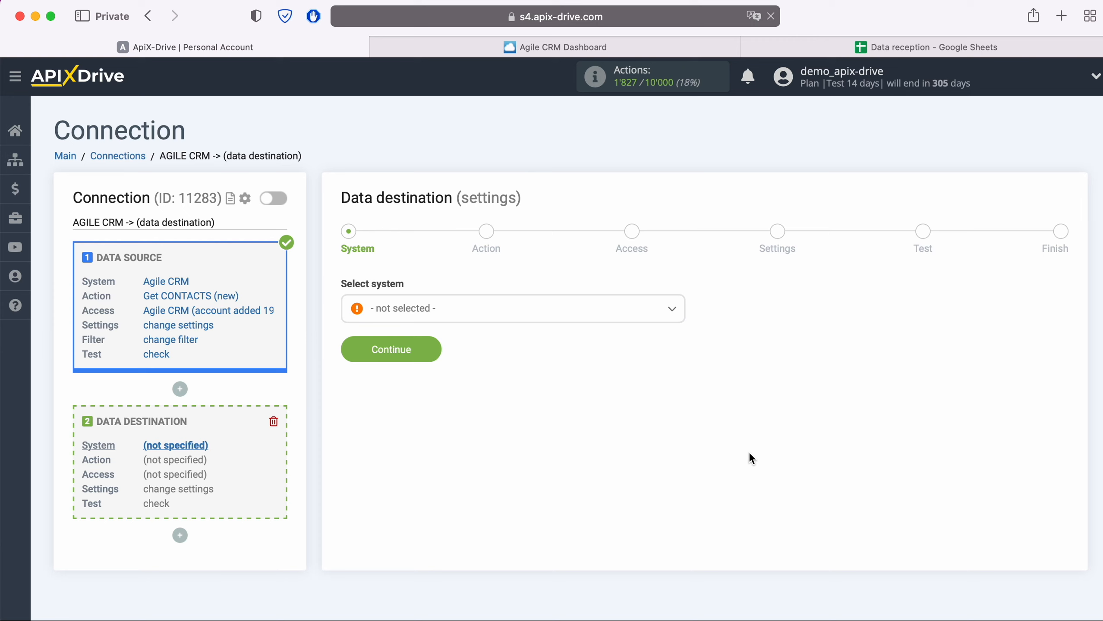
pyautogui.click(563, 320)
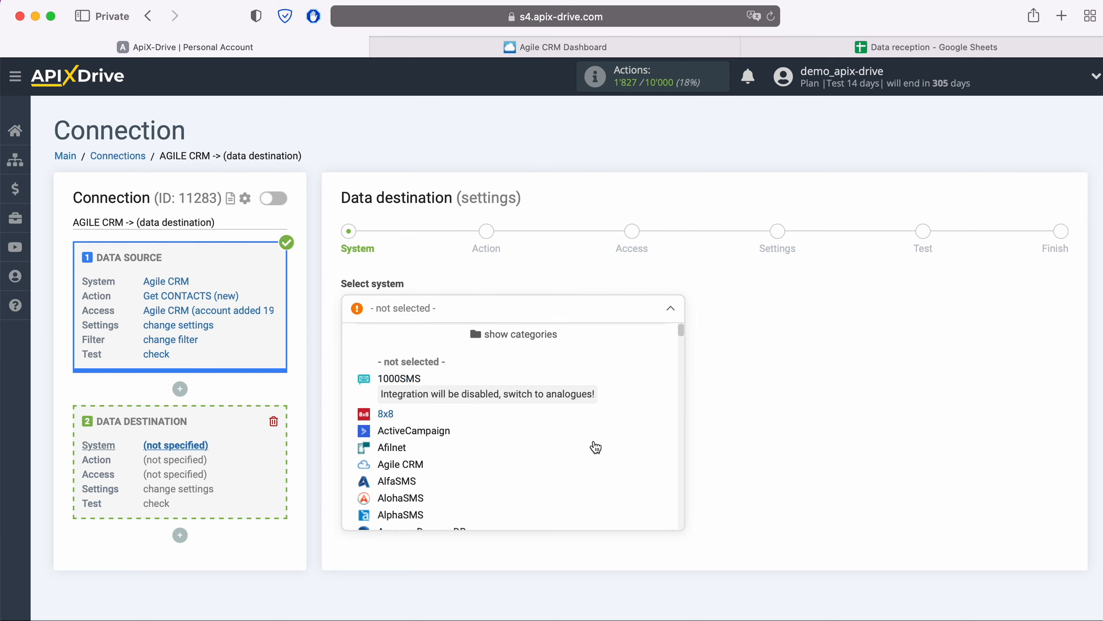
pyautogui.scroll(-8, 591, 446)
pyautogui.scroll(-12, 595, 447)
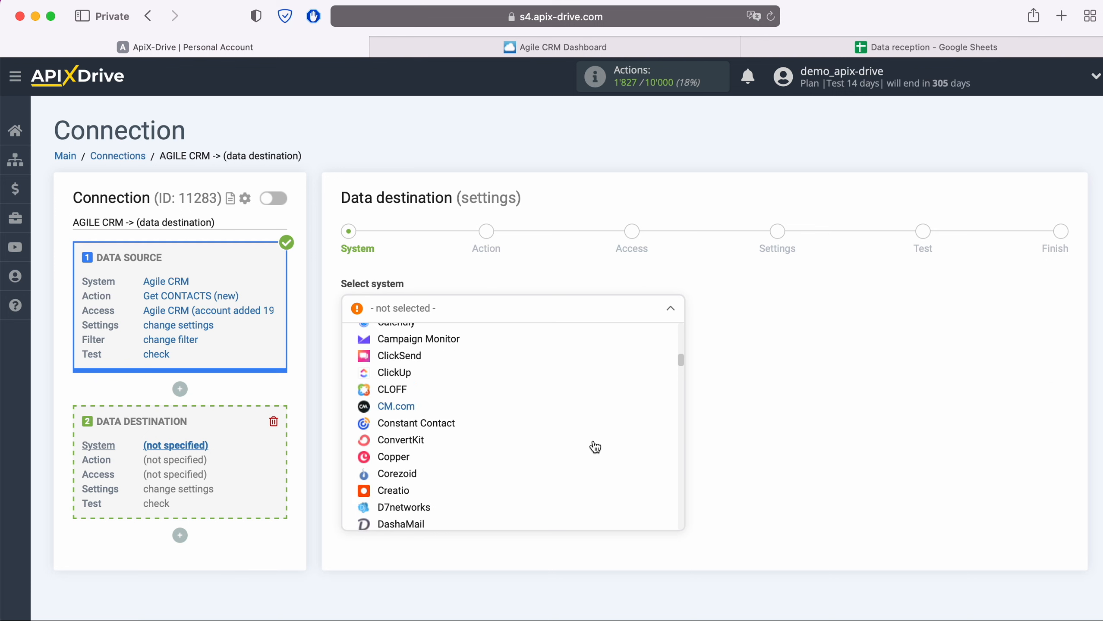
pyautogui.scroll(-10, 591, 447)
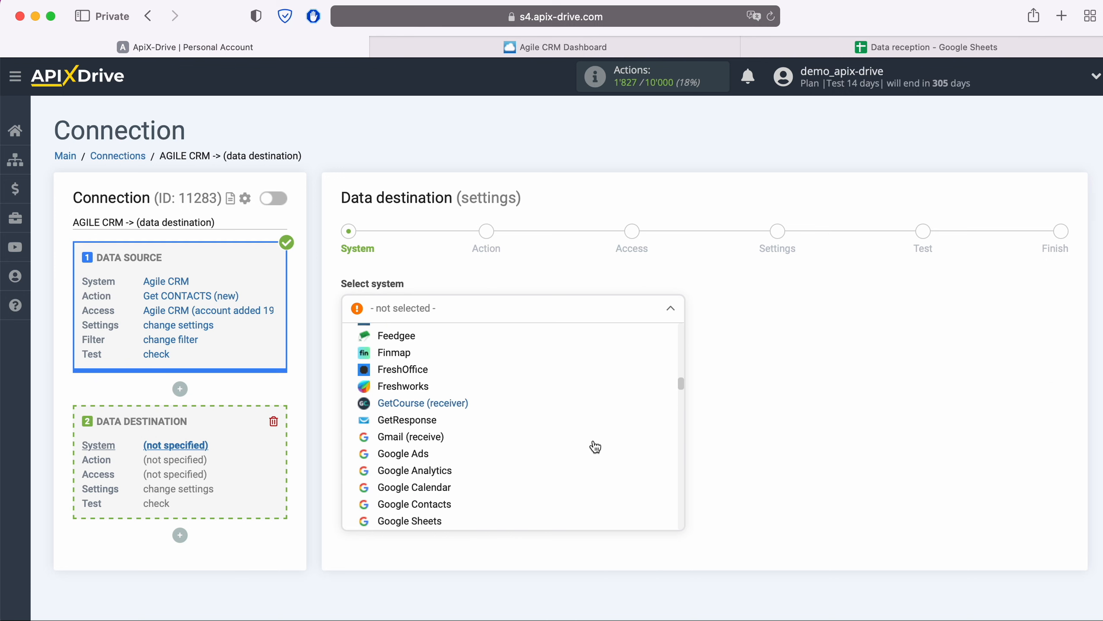
pyautogui.click(461, 484)
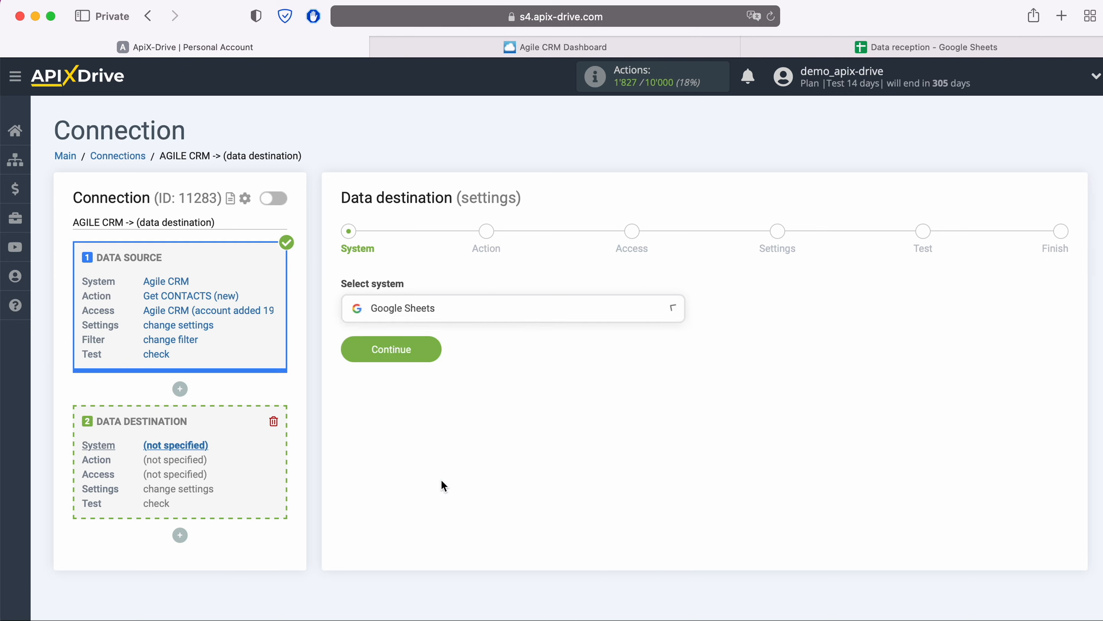
pyautogui.click(434, 348)
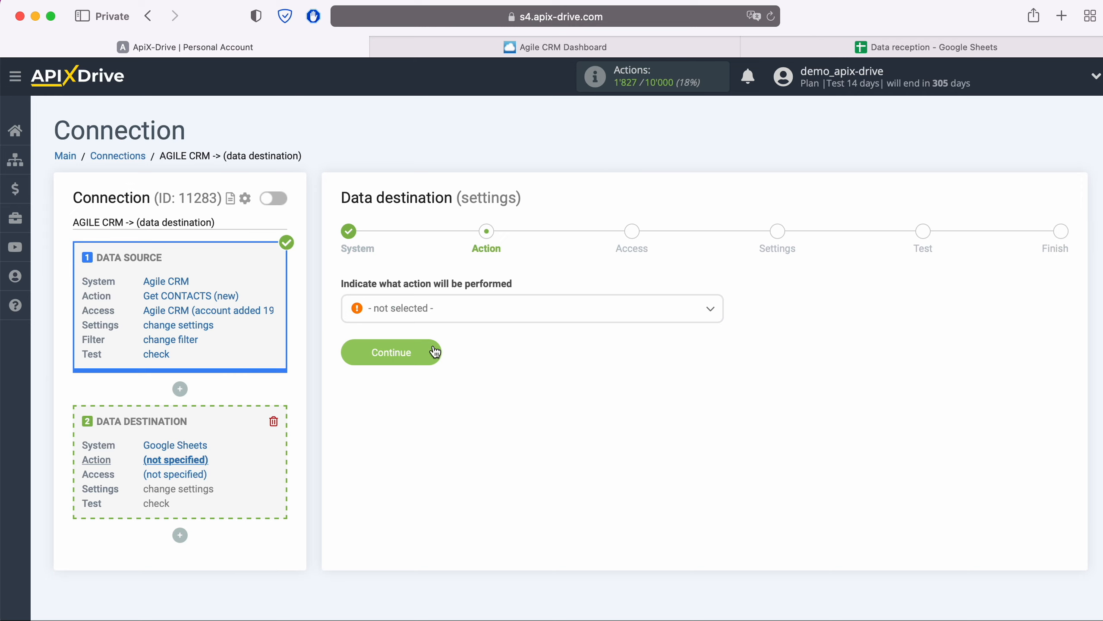
pyautogui.click(471, 318)
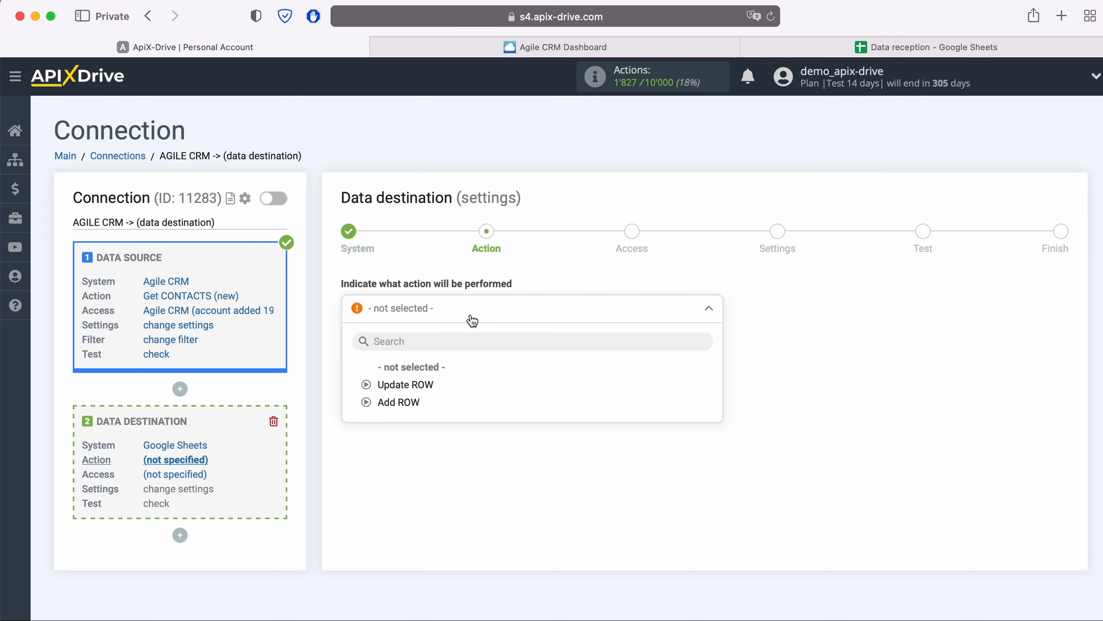
pyautogui.click(414, 400)
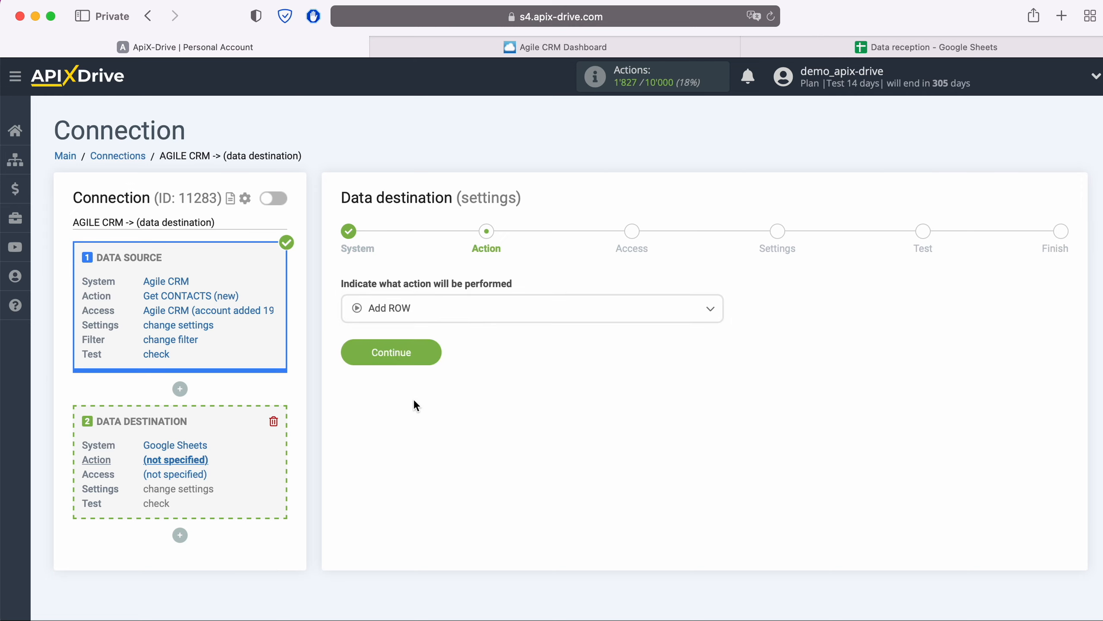
pyautogui.click(436, 356)
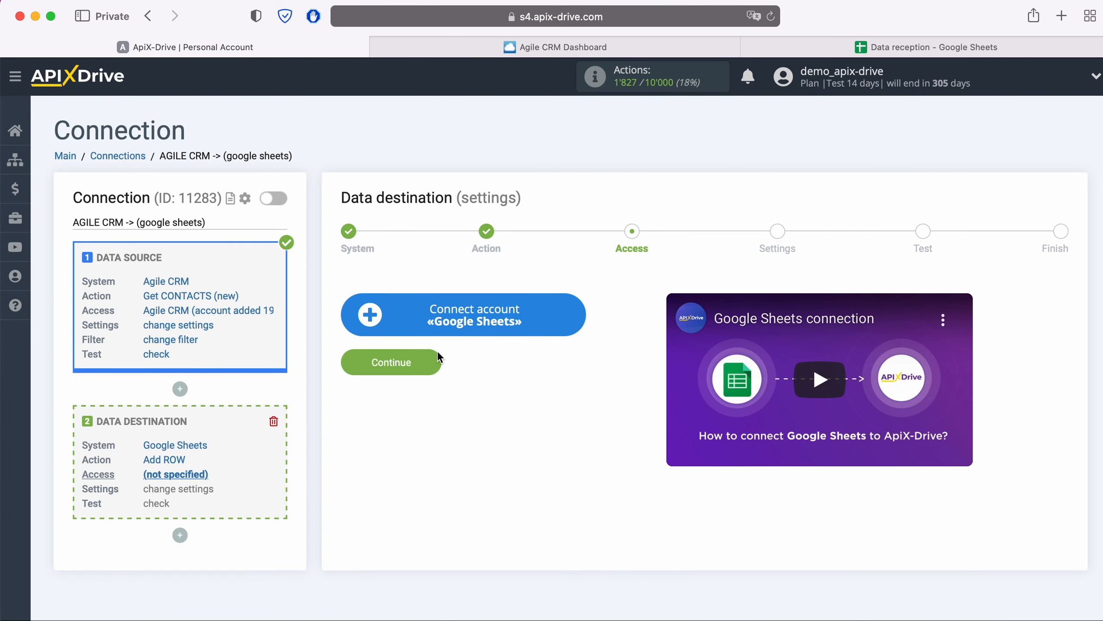
# - Sign in to the Google account using the saved e-mail and password
pyautogui.click(578, 311)
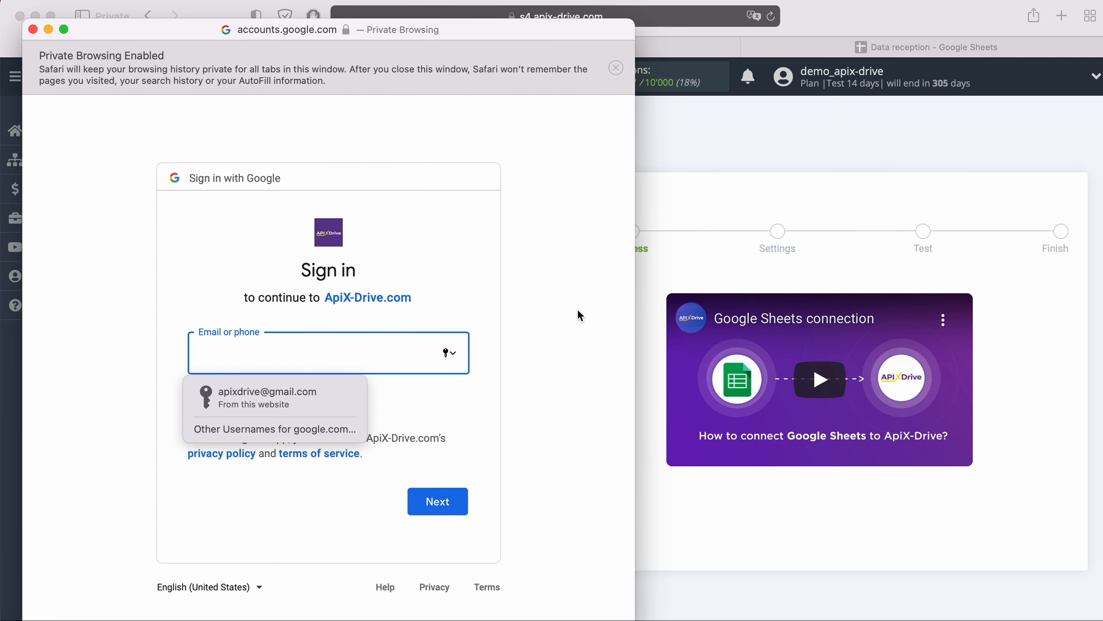
pyautogui.click(348, 397)
pyautogui.click(454, 501)
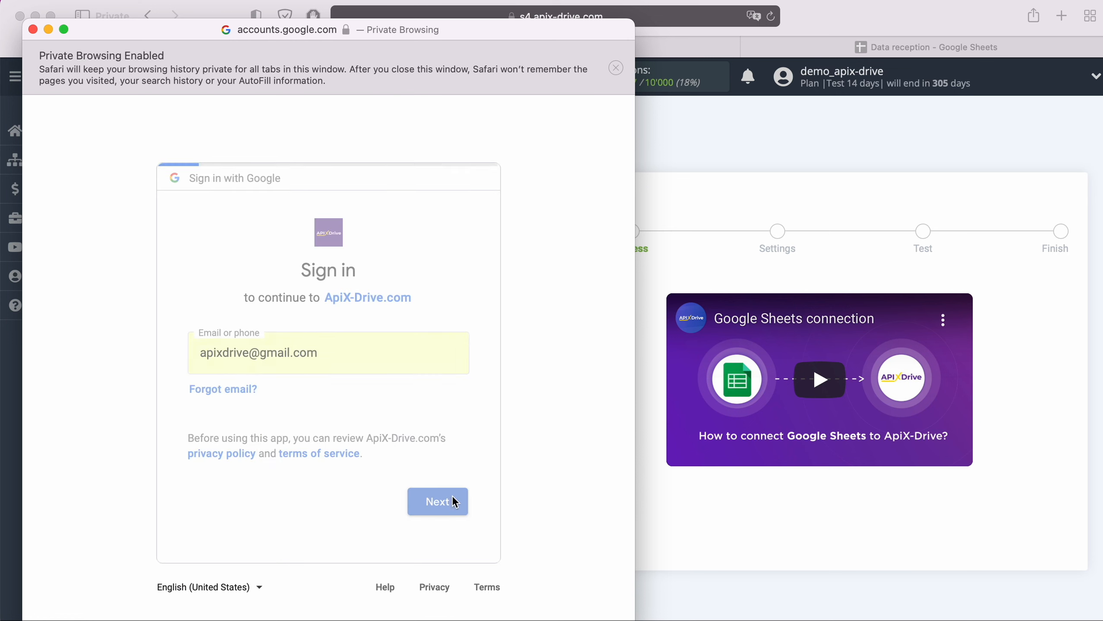
pyautogui.click(326, 399)
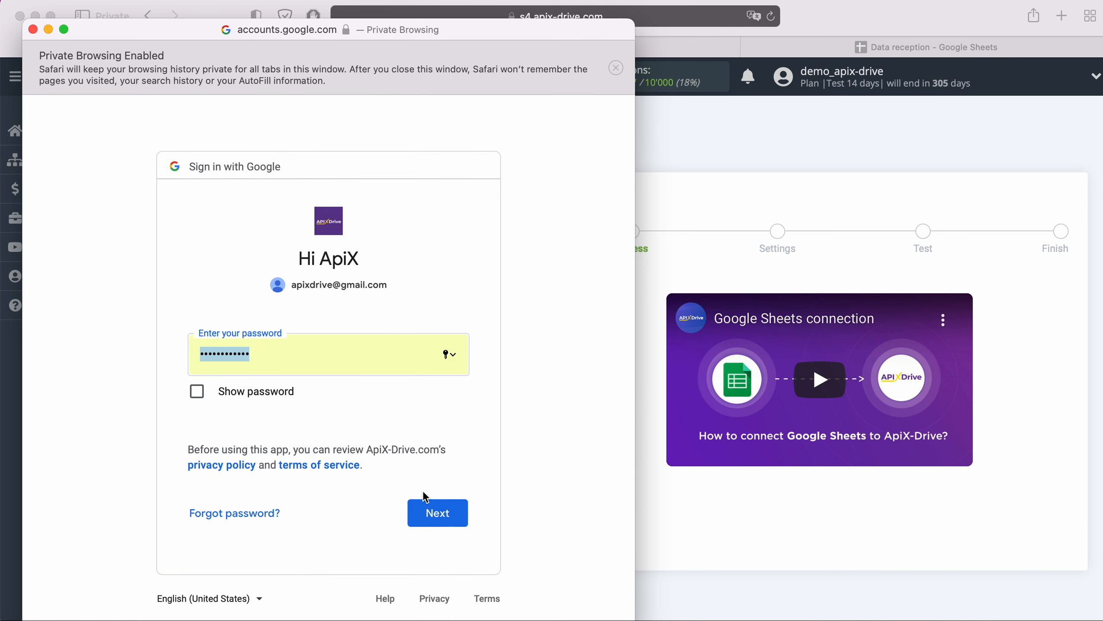
pyautogui.click(451, 514)
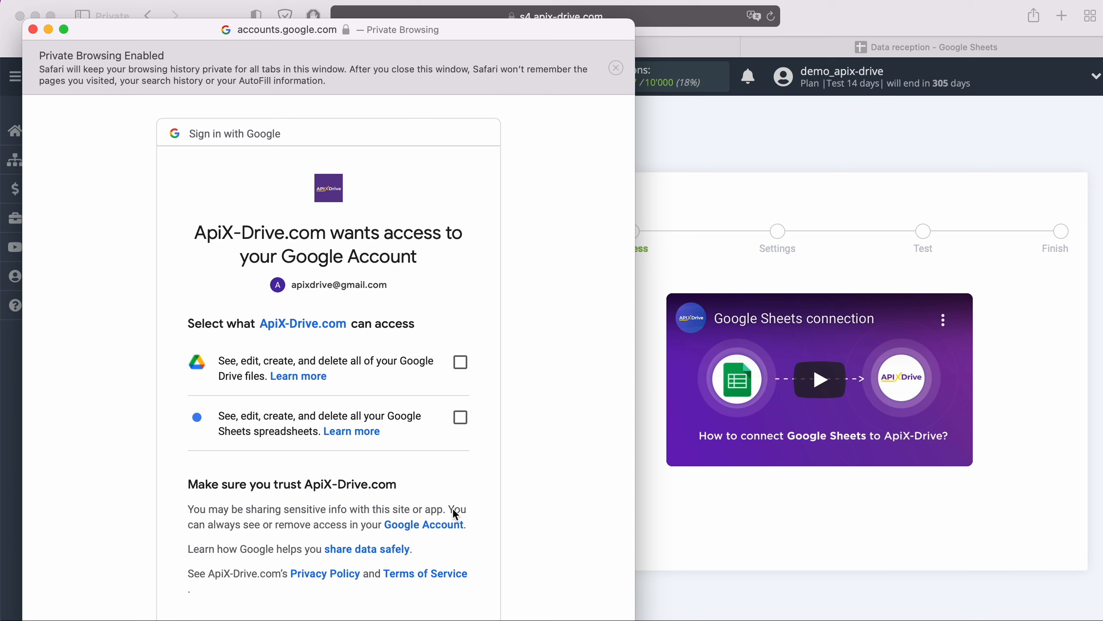
# - Grant ApiX-Drive Drive and Sheets access, then select the ApiX Drive login and continue
pyautogui.click(460, 362)
pyautogui.click(460, 418)
pyautogui.scroll(-5, 557, 407)
pyautogui.click(458, 522)
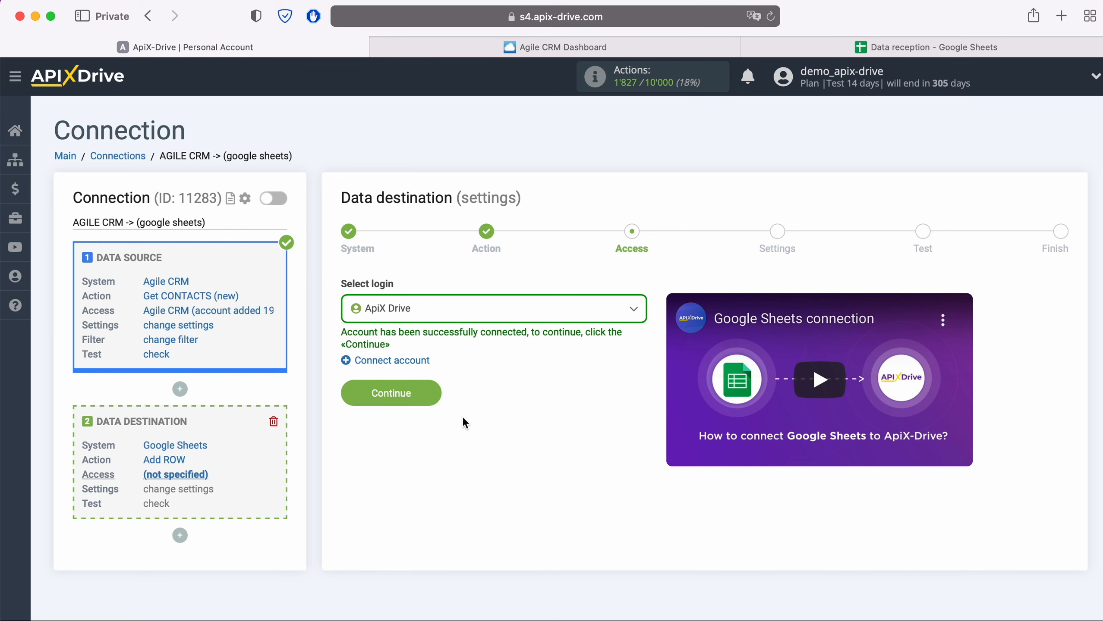
pyautogui.click(456, 310)
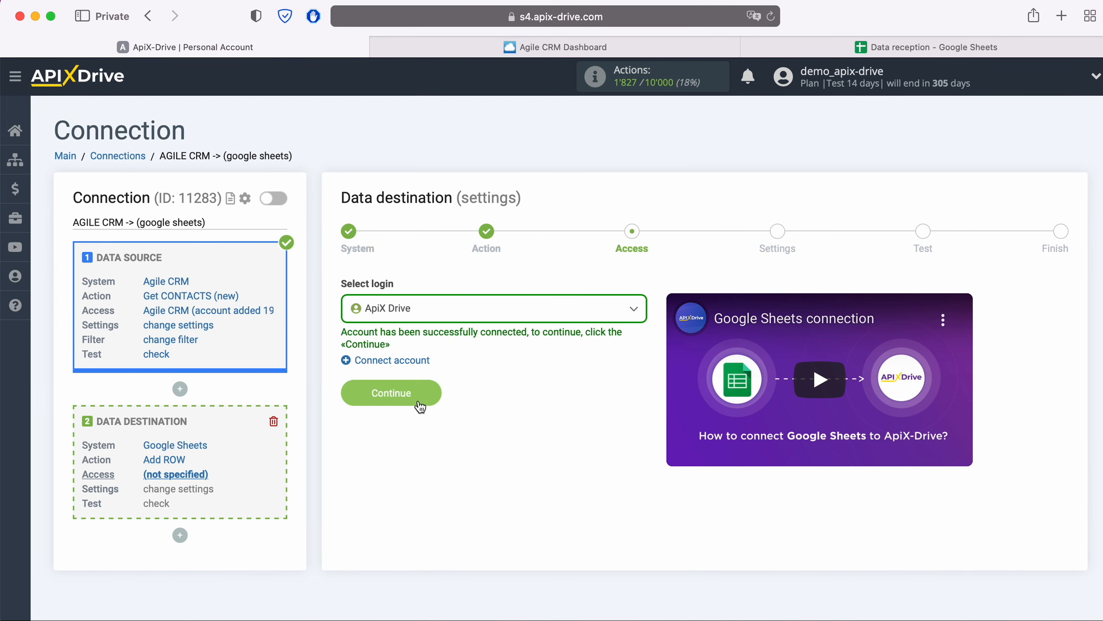
pyautogui.click(432, 390)
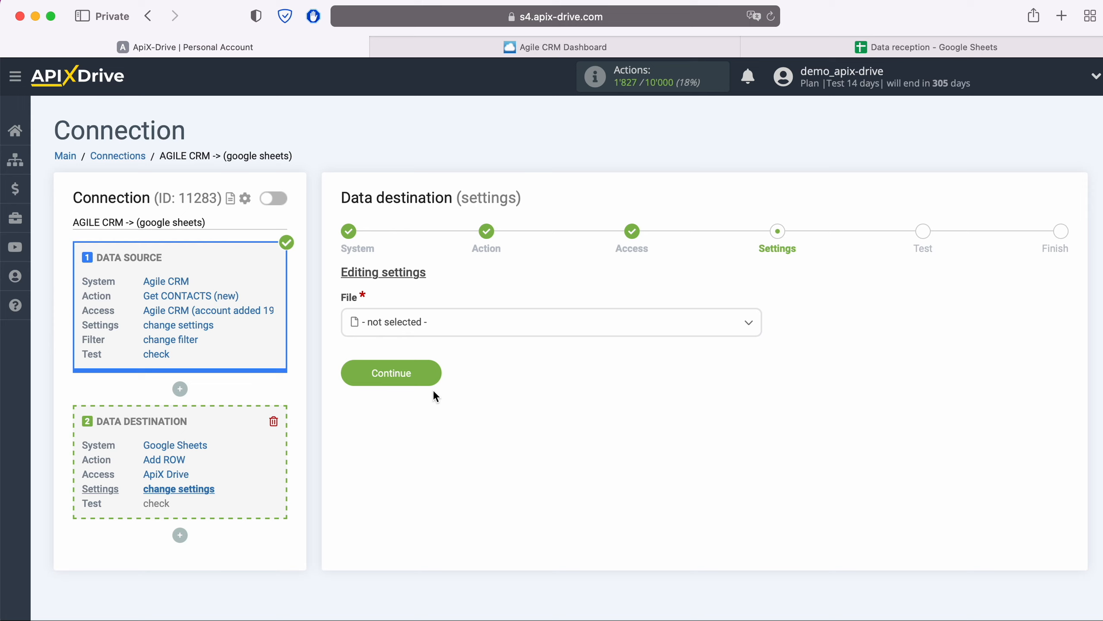
# - Choose 'Data reception' as both the destination spreadsheet file and its sheet
pyautogui.click(436, 324)
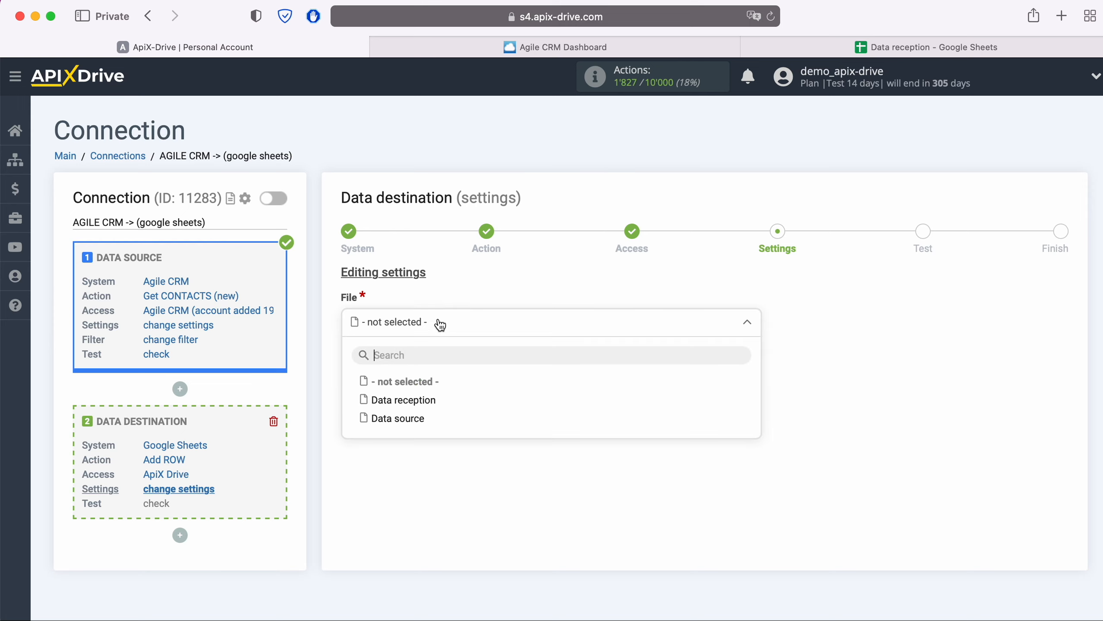
pyautogui.click(427, 398)
pyautogui.click(426, 396)
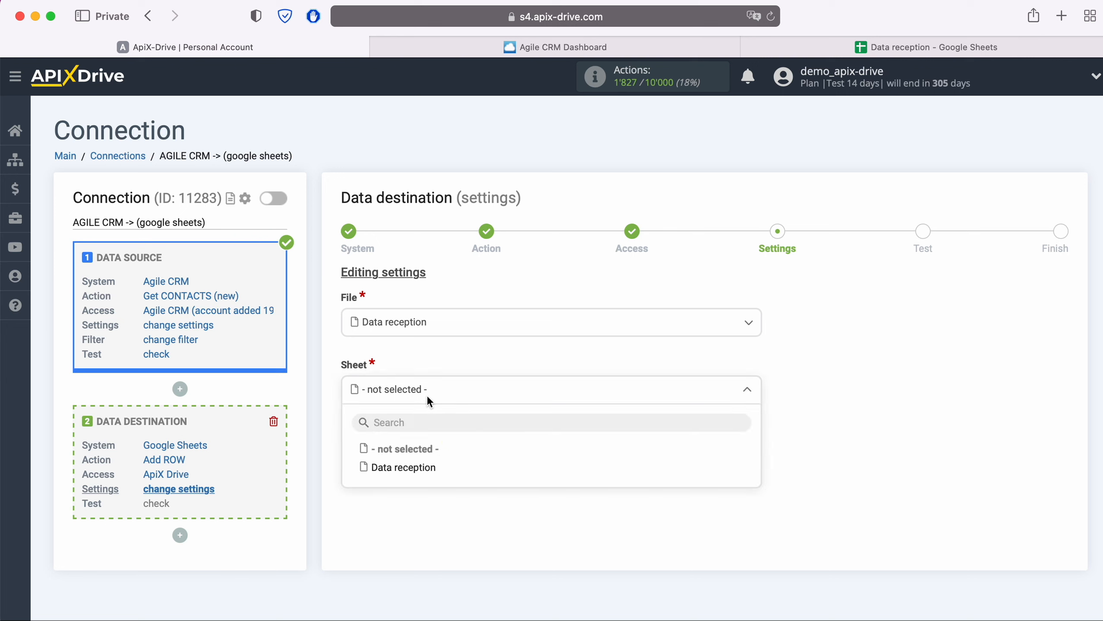
pyautogui.click(425, 464)
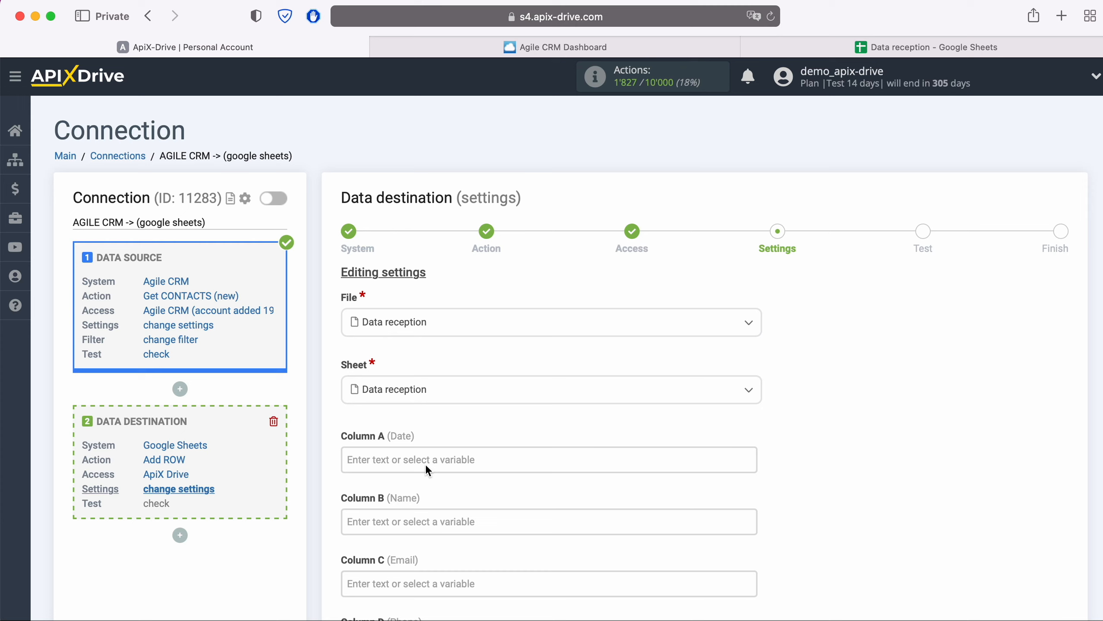
# - Map Column A to the contact's Creation date and Column B to its First name
pyautogui.click(413, 461)
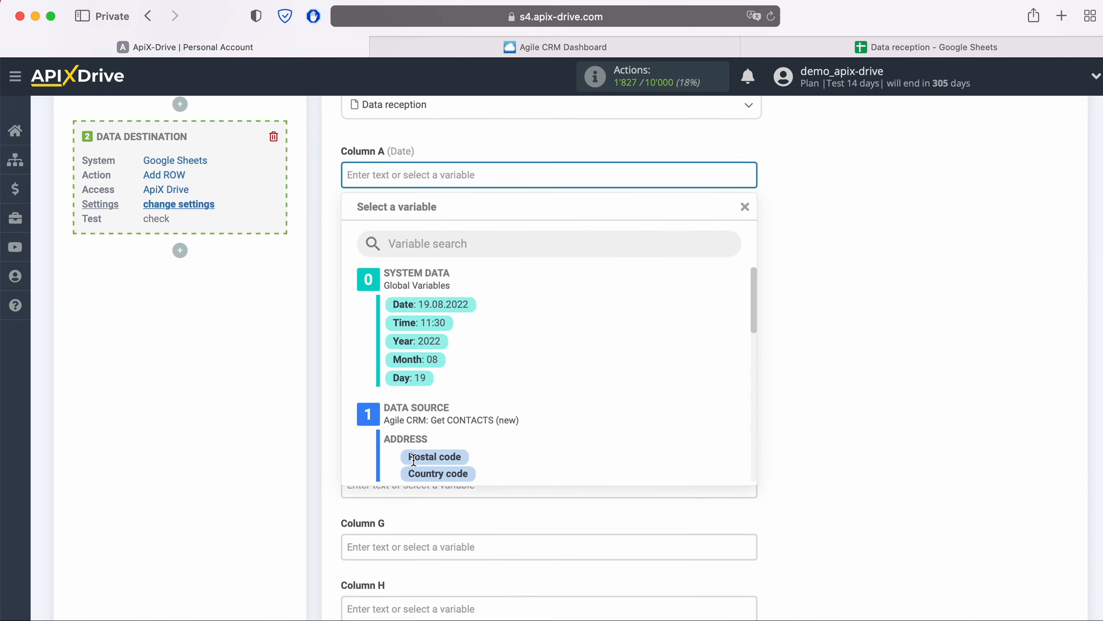
pyautogui.scroll(-5, 598, 409)
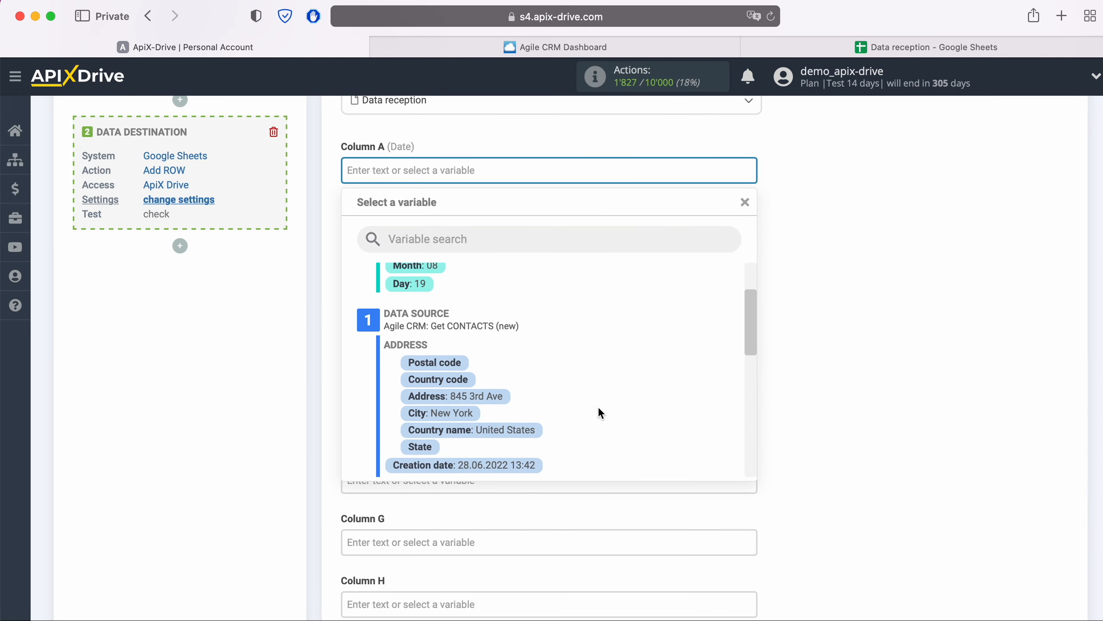
pyautogui.click(515, 452)
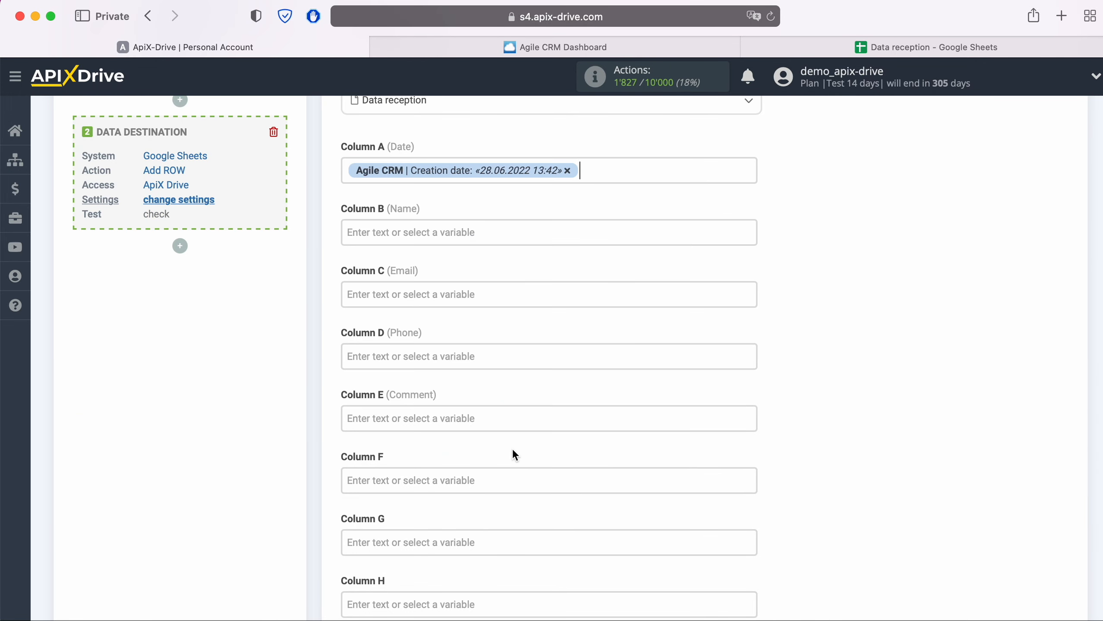
pyautogui.click(432, 235)
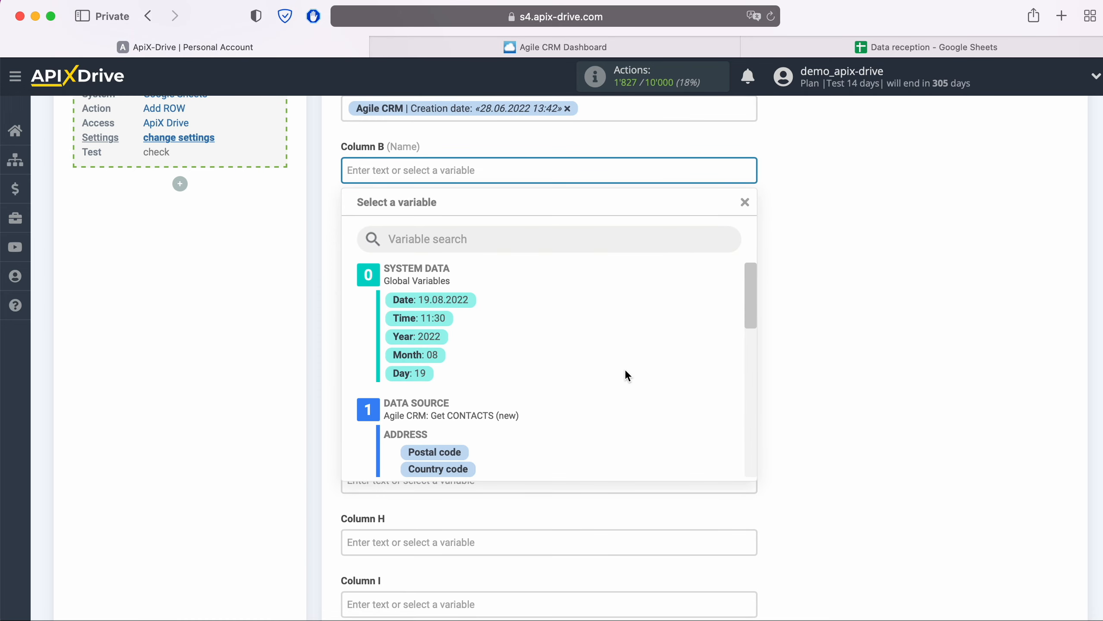
pyautogui.scroll(-7, 626, 375)
pyautogui.scroll(-1, 627, 374)
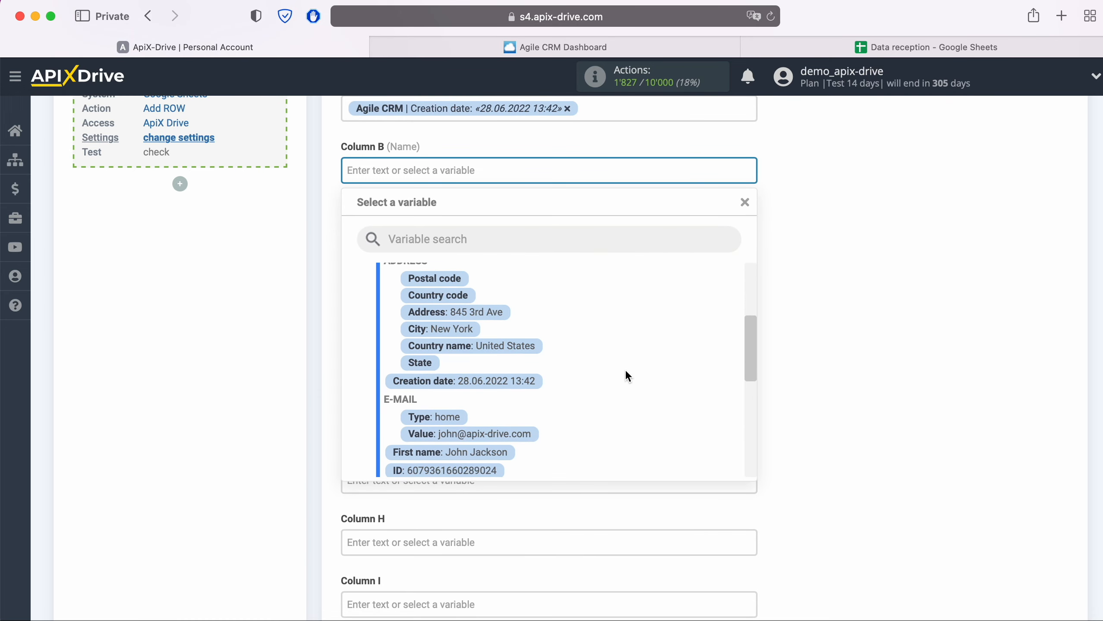
pyautogui.scroll(-2, 626, 375)
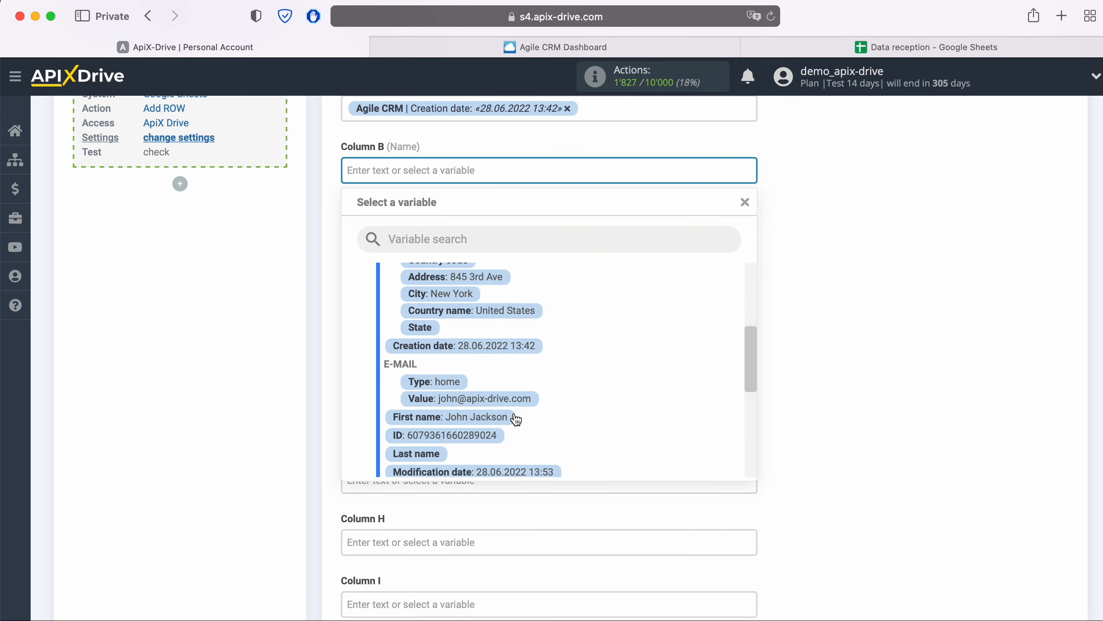
pyautogui.click(506, 422)
# - Map Column C to the contact's e-mail value and Column D to its phone value
pyautogui.click(467, 235)
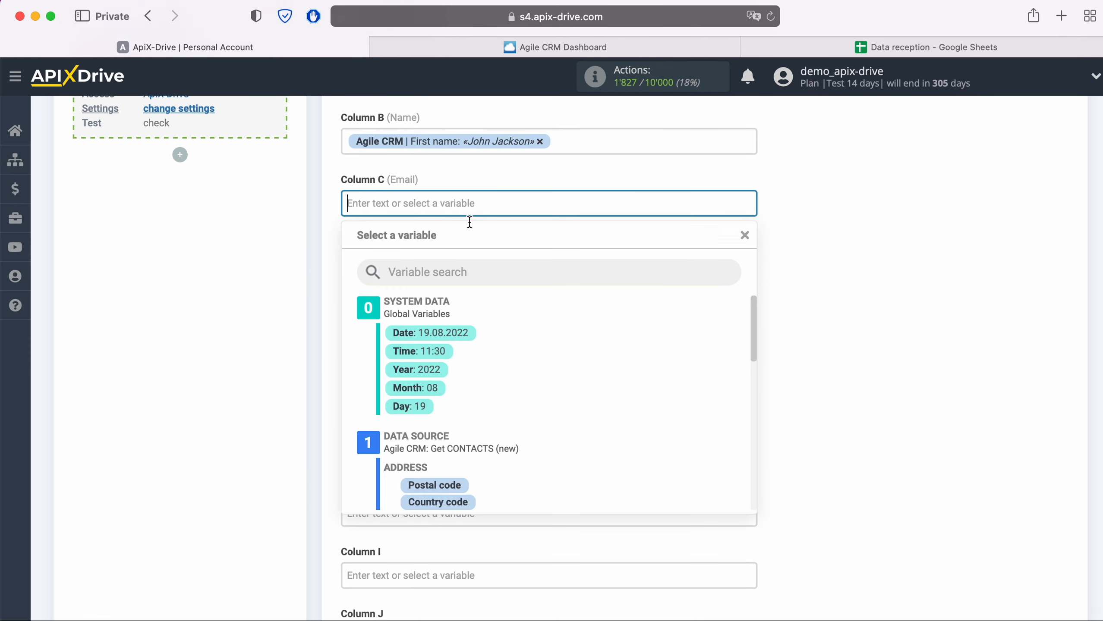
pyautogui.scroll(-9, 593, 346)
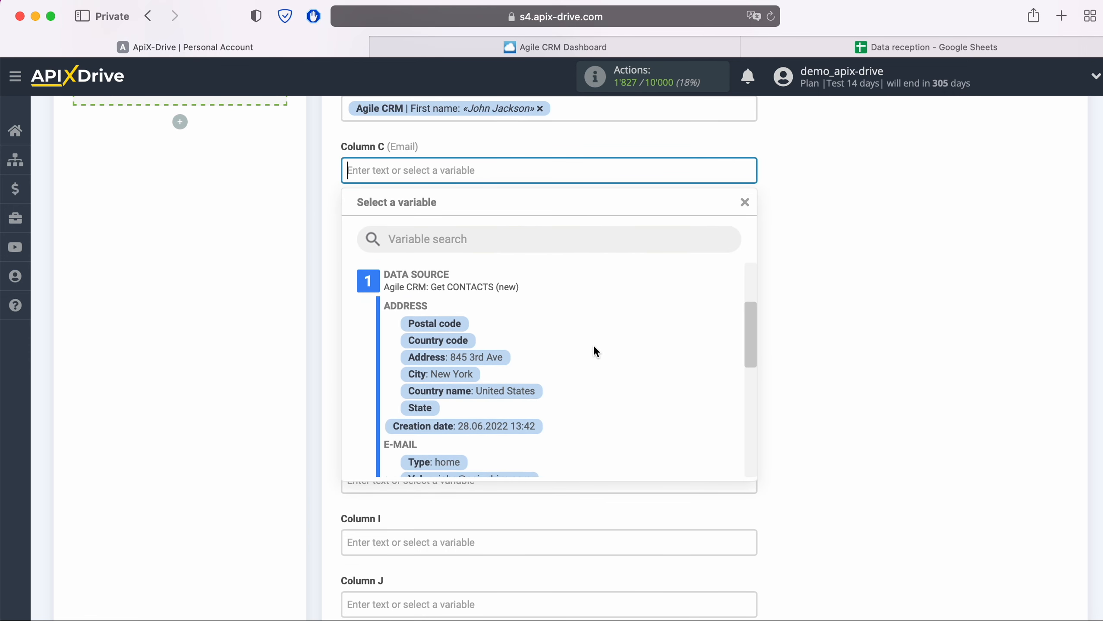
pyautogui.scroll(-1, 593, 344)
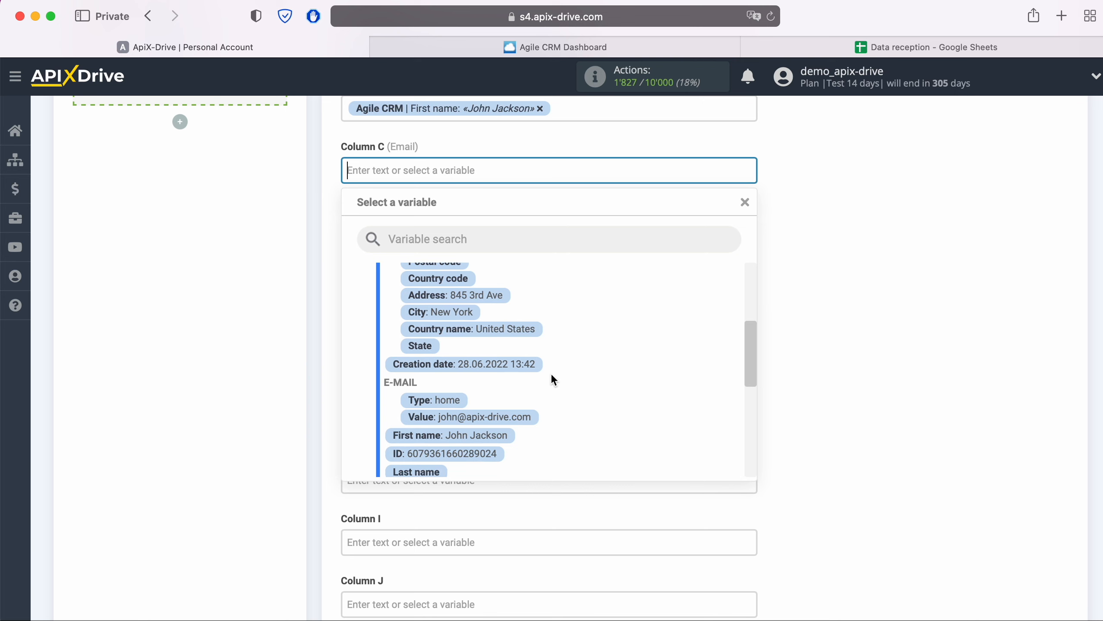
pyautogui.click(516, 421)
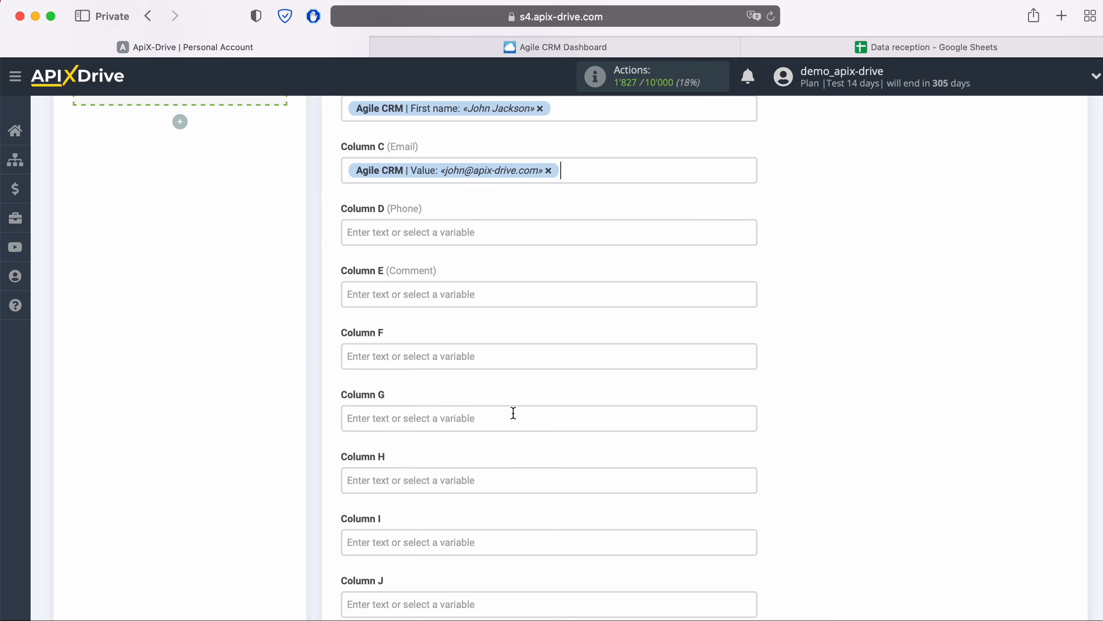
pyautogui.click(470, 237)
pyautogui.scroll(-8, 606, 373)
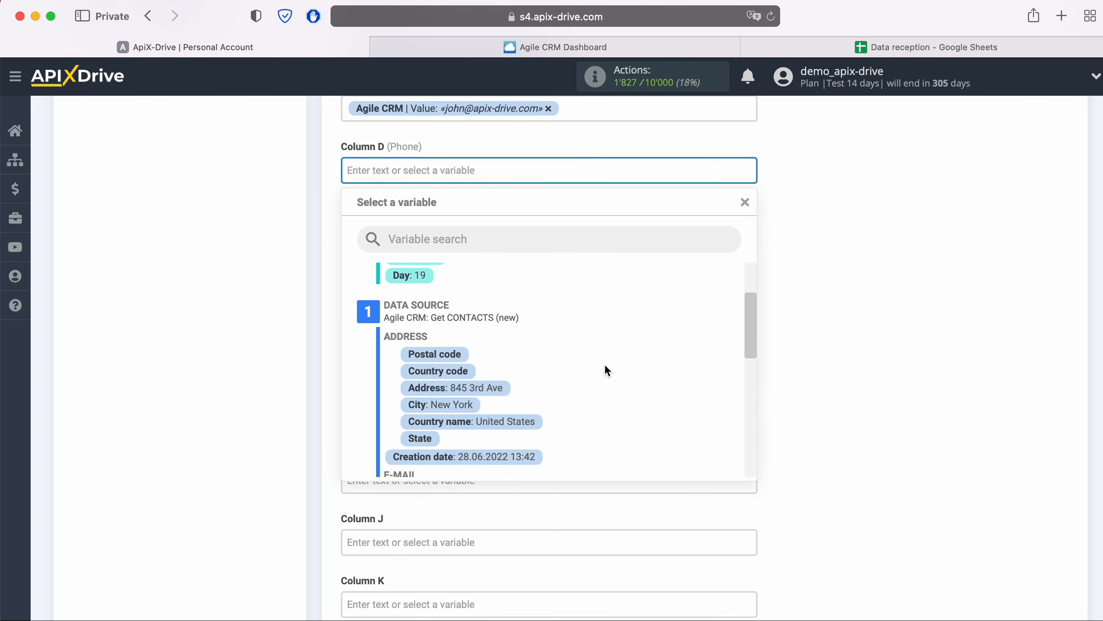
pyautogui.scroll(-4, 605, 367)
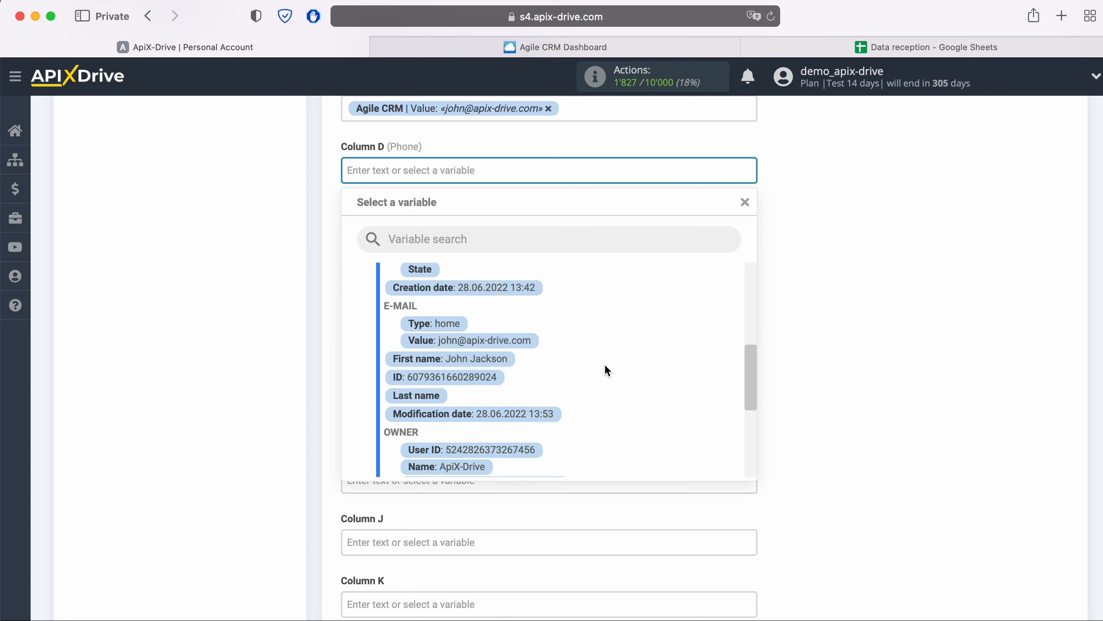
pyautogui.scroll(-3, 606, 367)
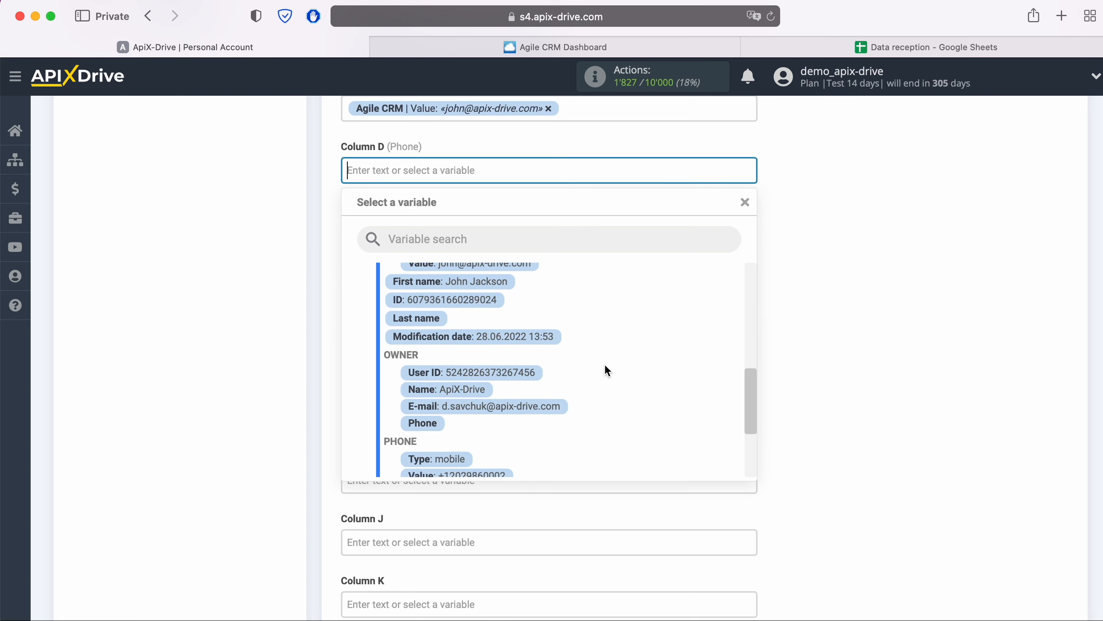
pyautogui.scroll(-3, 607, 371)
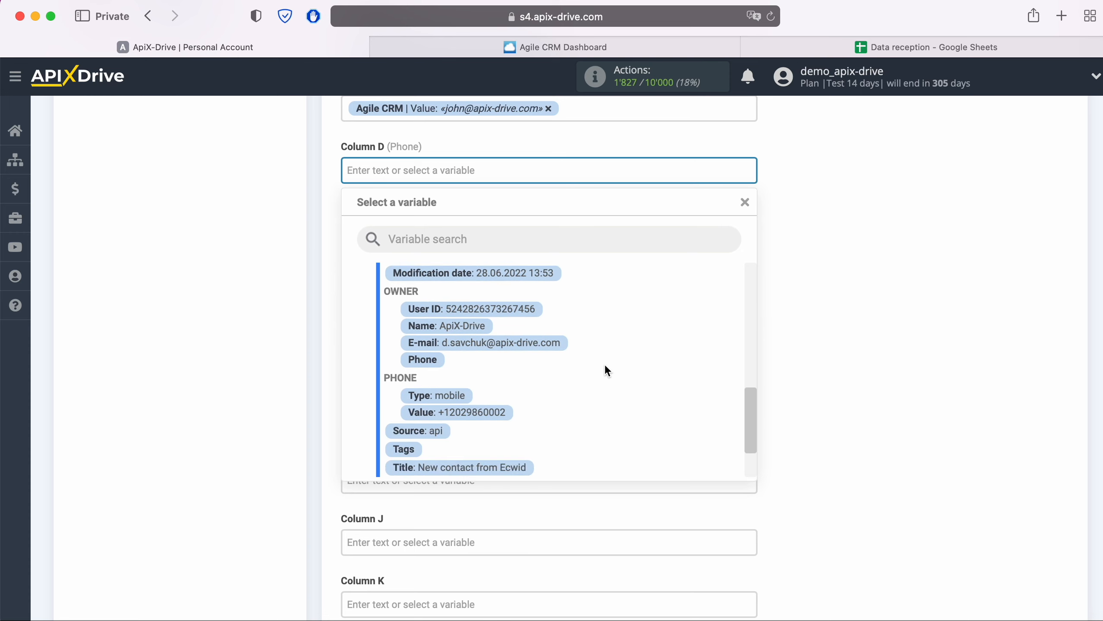
pyautogui.click(504, 412)
# - Fill Column E (Comment) with the contact's Title variable
pyautogui.click(473, 227)
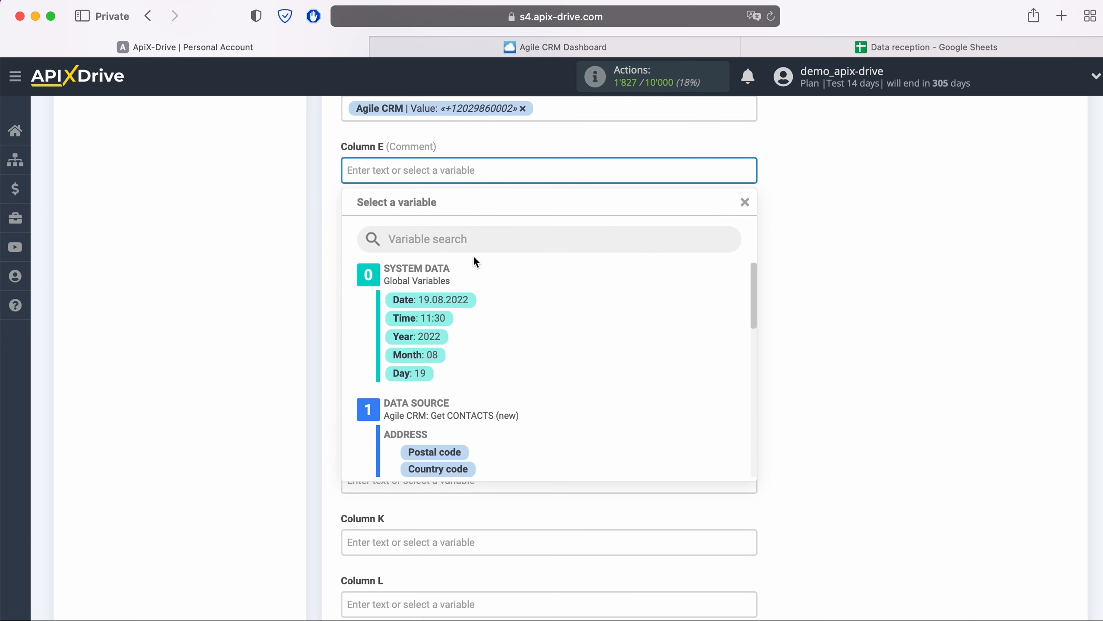
pyautogui.scroll(-3, 629, 381)
pyautogui.scroll(-4, 630, 383)
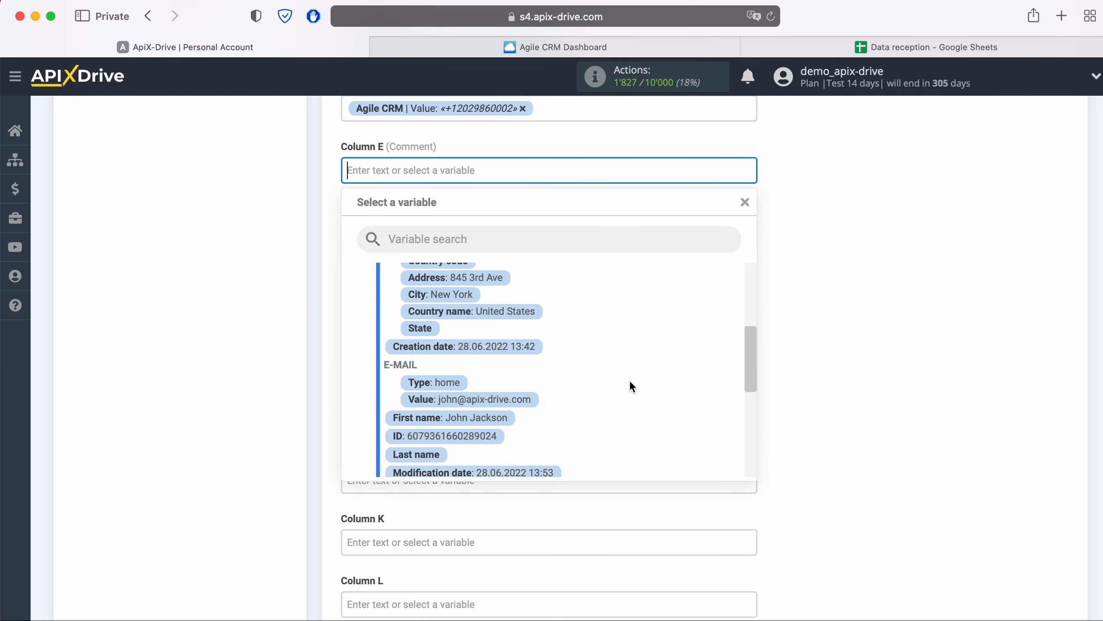
pyautogui.scroll(-4, 630, 383)
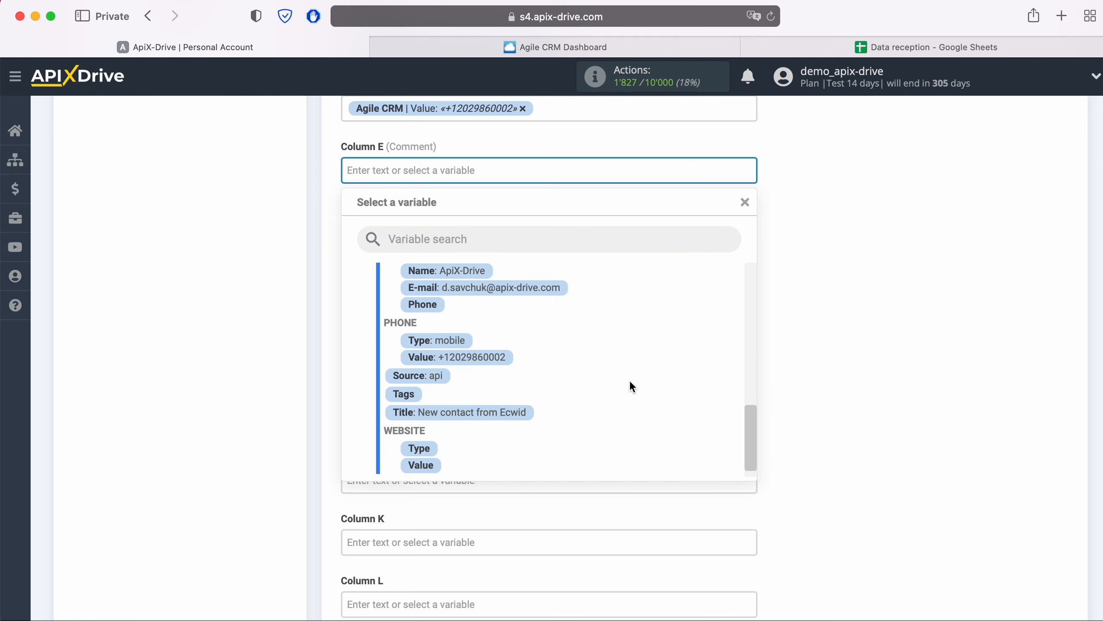
pyautogui.click(517, 412)
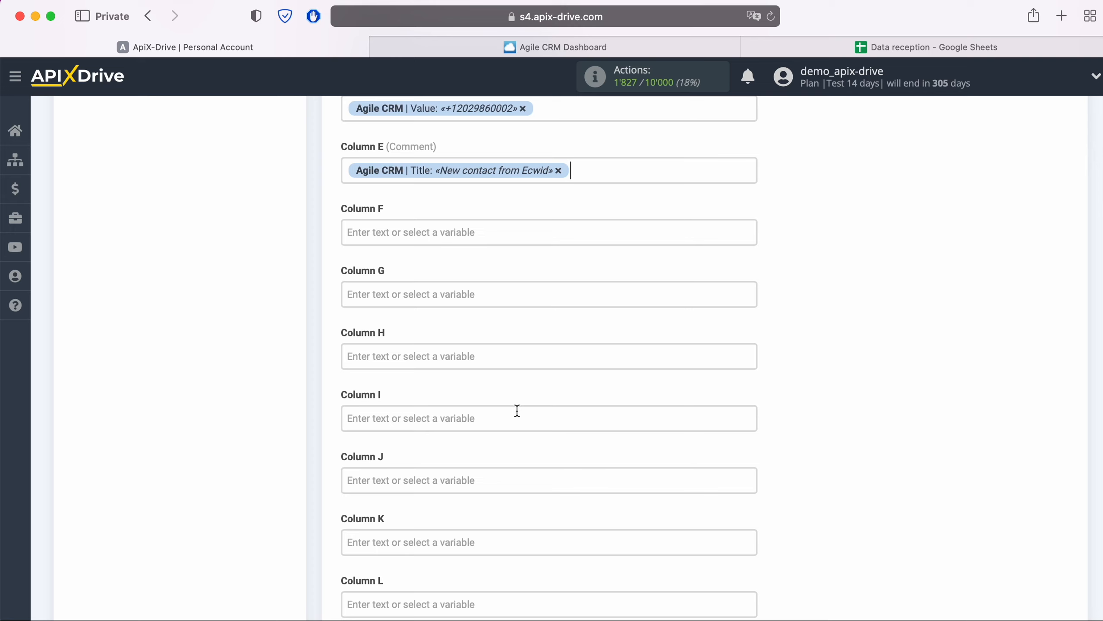
# - Set Column F to the text 'ID CONTACT' followed by the contact's ID variable
pyautogui.click(467, 232)
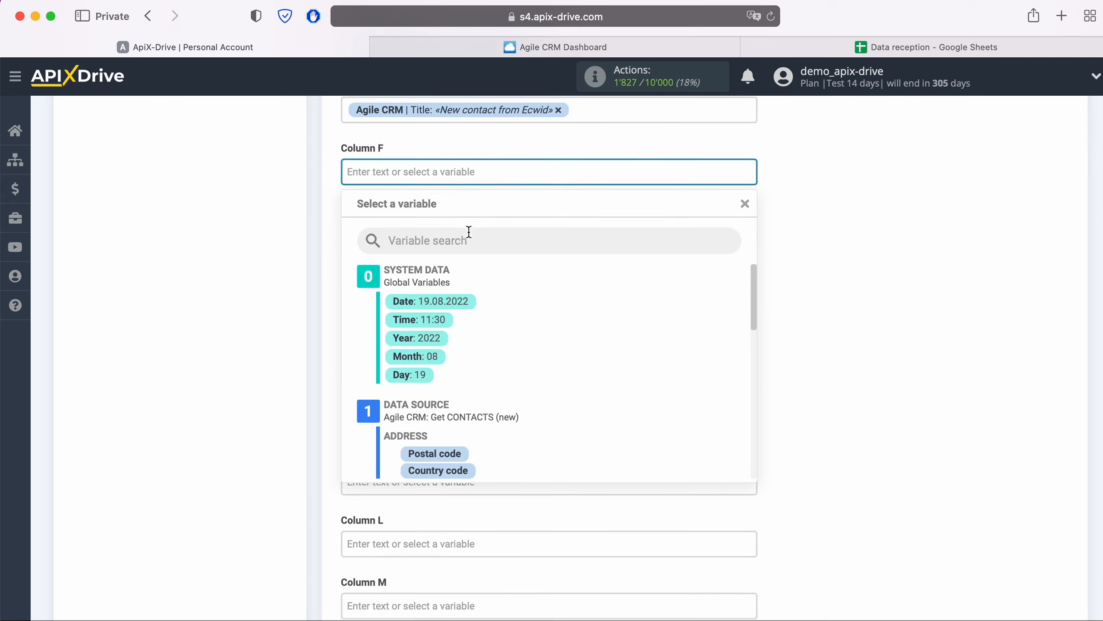
pyautogui.write('ID ')
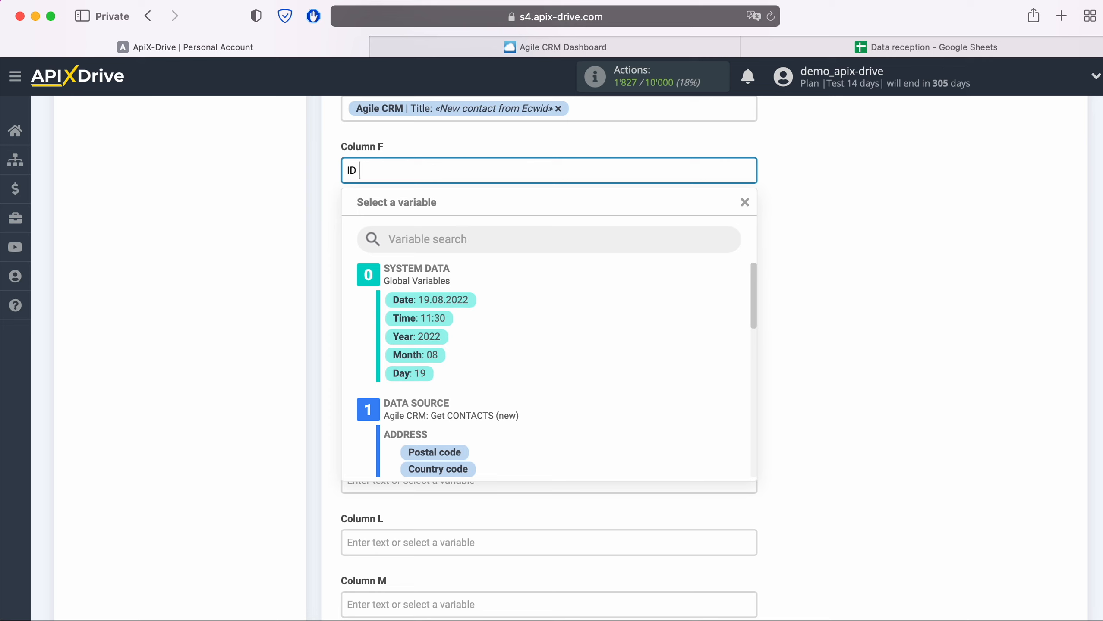
pyautogui.write('CONTACT')
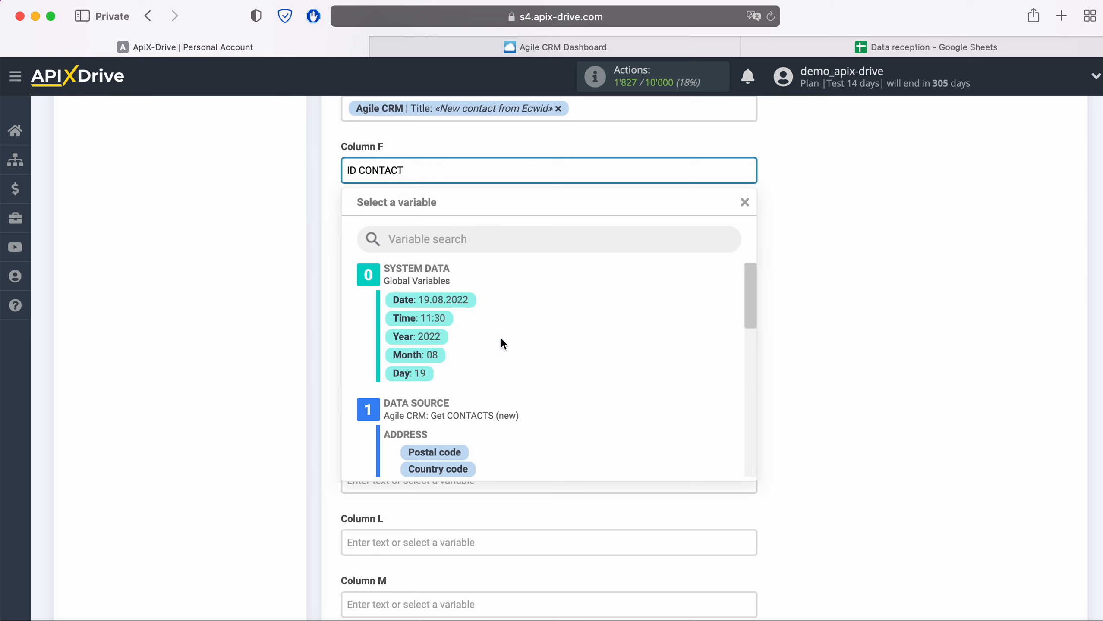
pyautogui.scroll(-5, 563, 395)
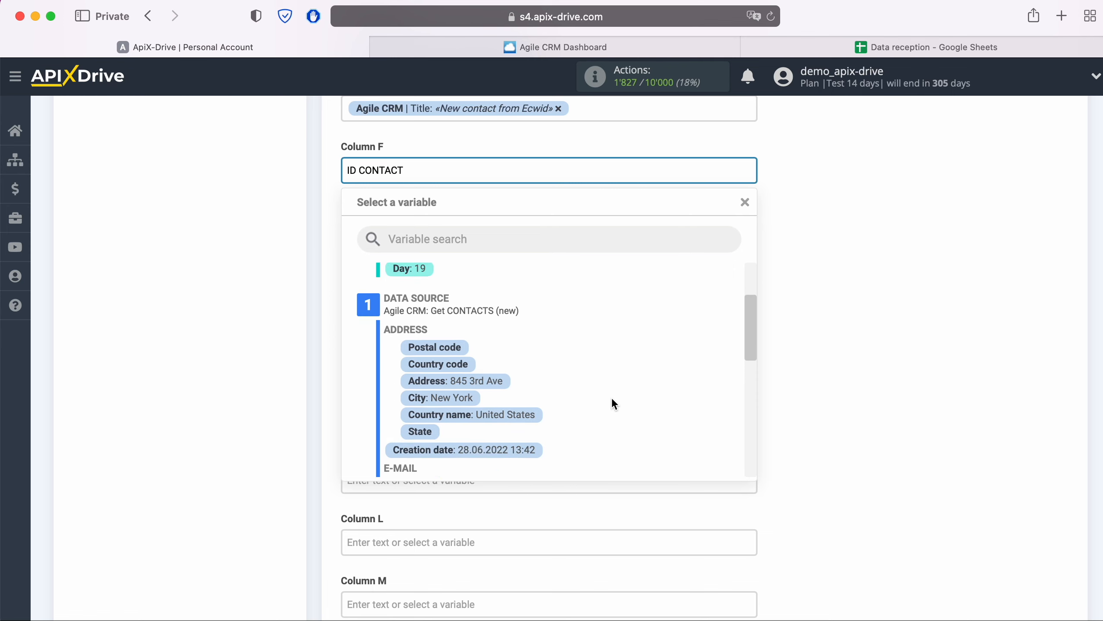
pyautogui.scroll(-3, 611, 400)
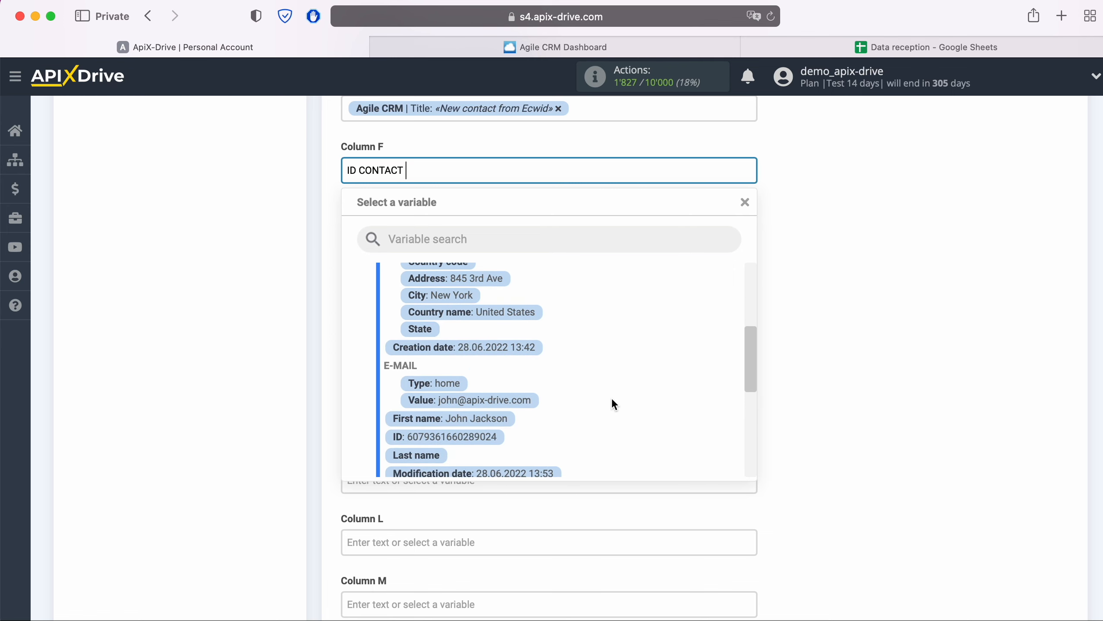
pyautogui.click(472, 438)
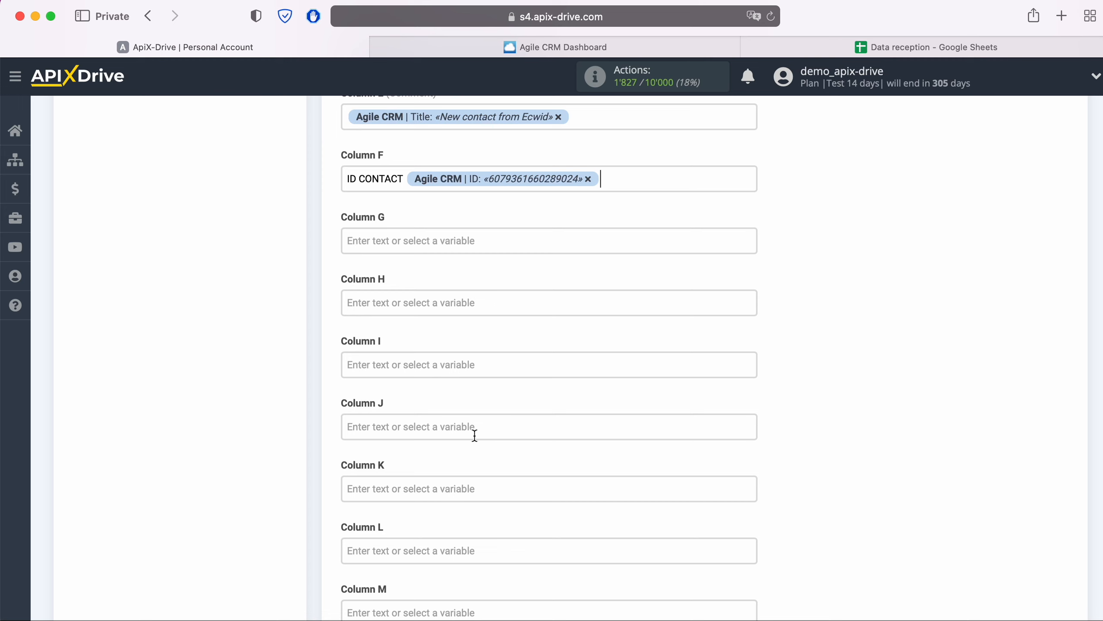
pyautogui.scroll(-7, 474, 435)
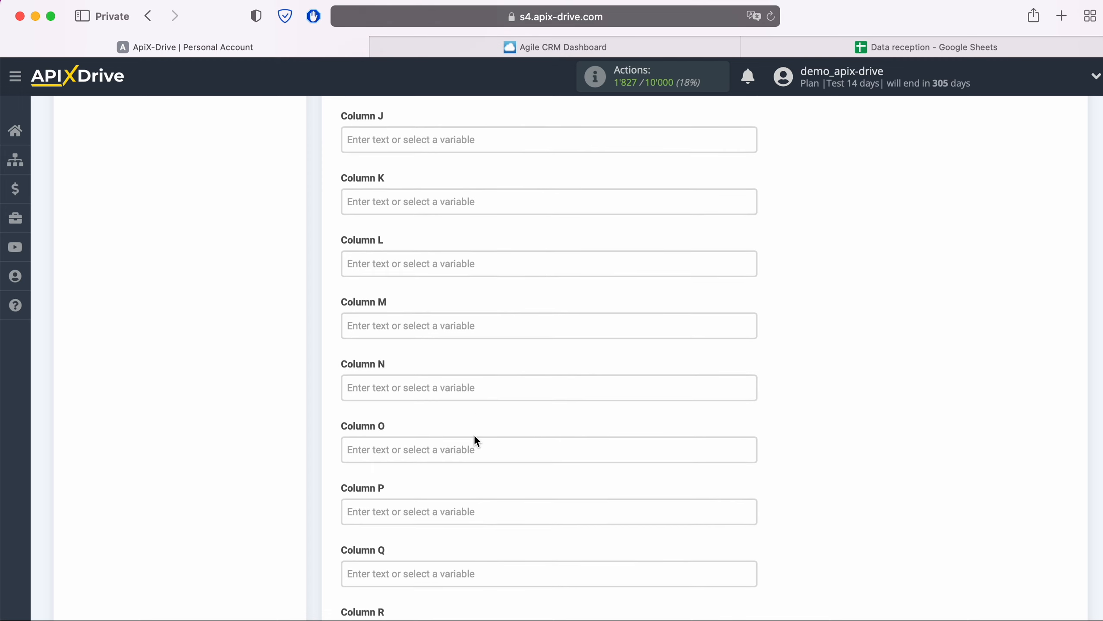
pyautogui.scroll(-10, 475, 437)
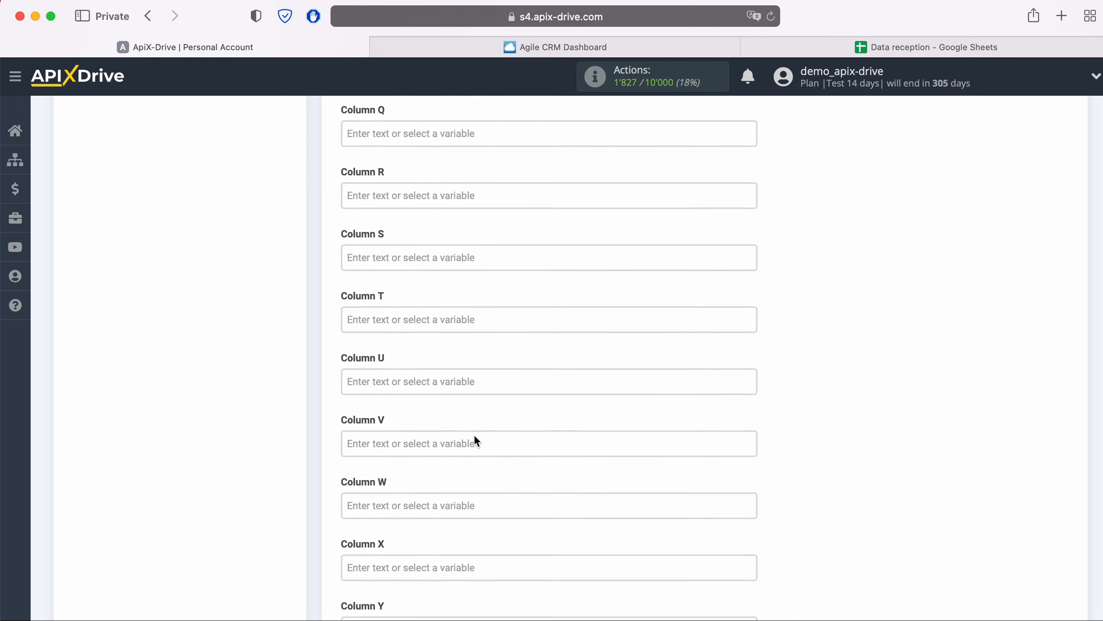
pyautogui.scroll(-6, 475, 437)
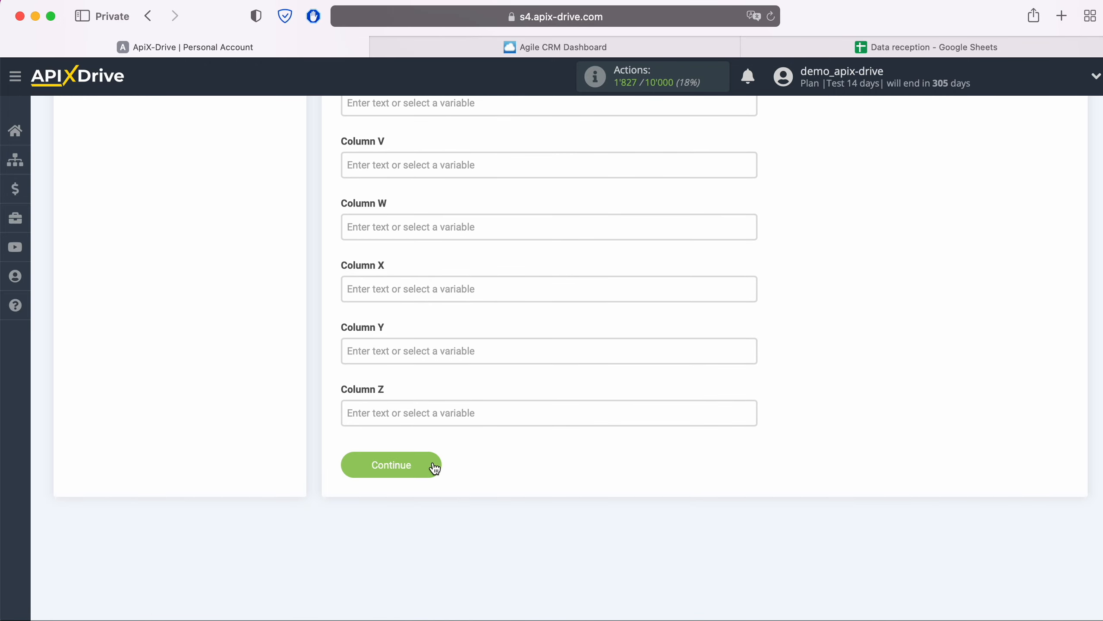
# - Continue to the Test step and send the test contact row to Google Sheets
pyautogui.click(434, 468)
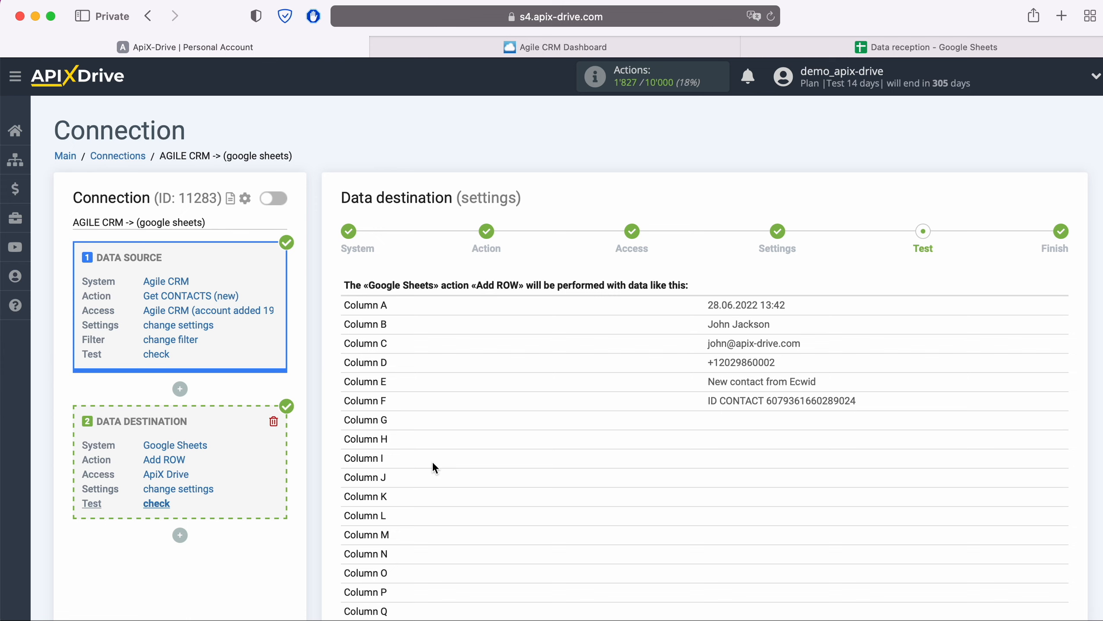
pyautogui.scroll(-6, 433, 464)
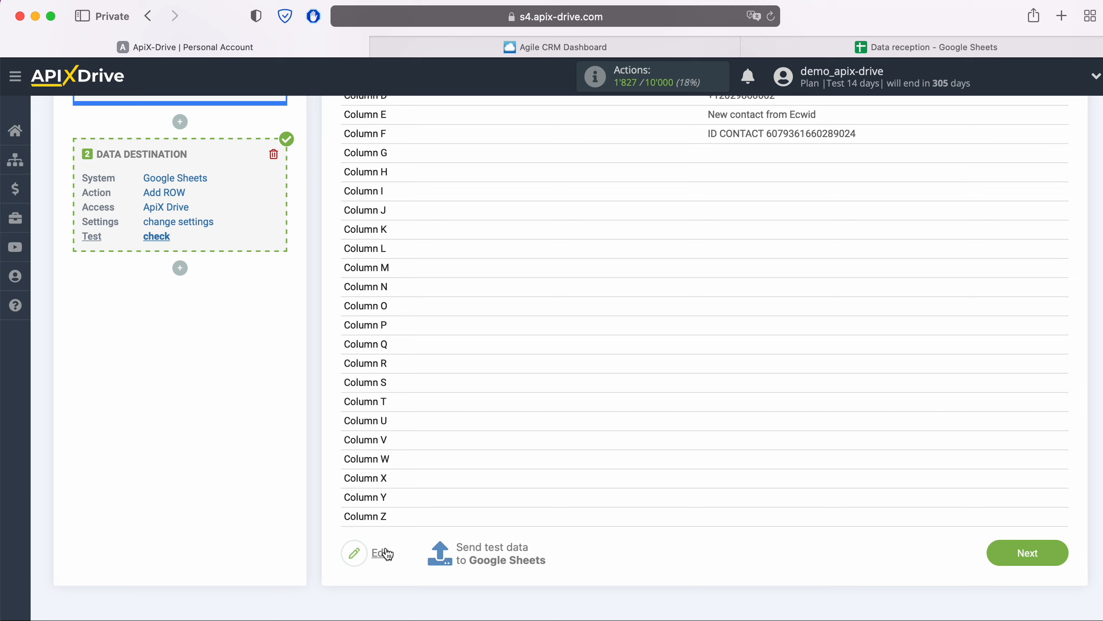
pyautogui.click(488, 548)
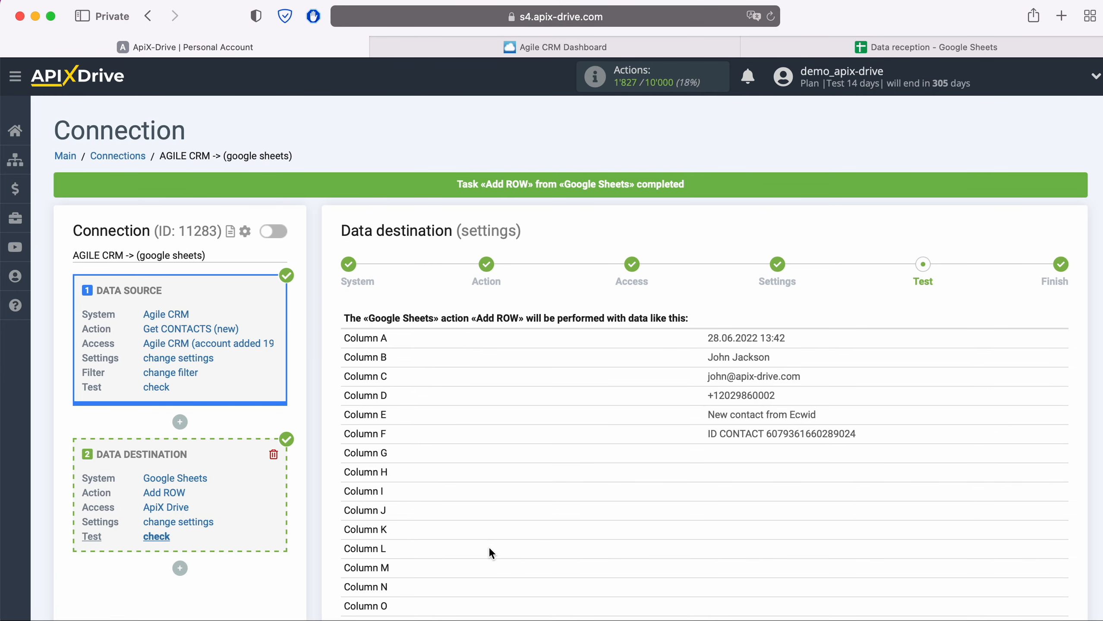
pyautogui.click(863, 47)
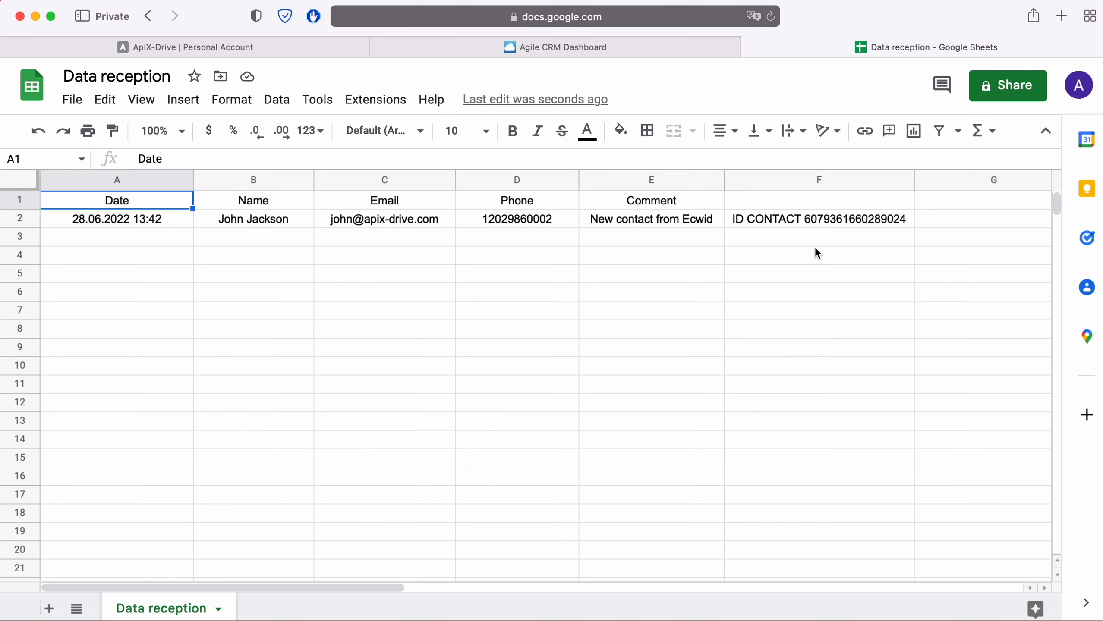
pyautogui.click(266, 49)
pyautogui.scroll(-10, 943, 464)
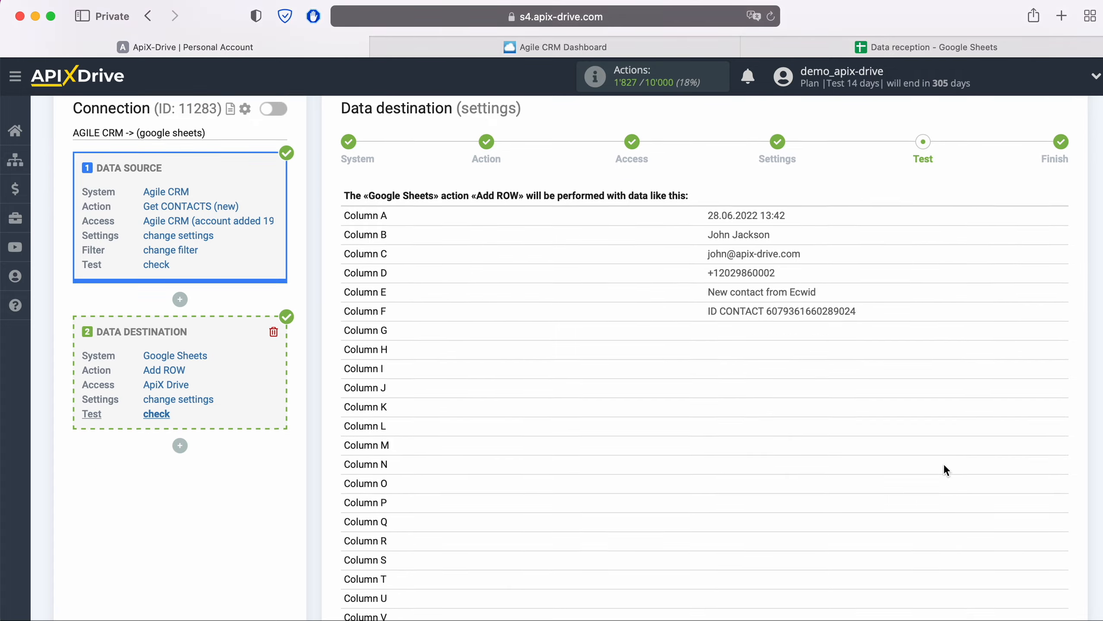
# - Enable updates on the AGILE CRM -> google sheets connection and save a 5-minute update interval
pyautogui.click(1057, 552)
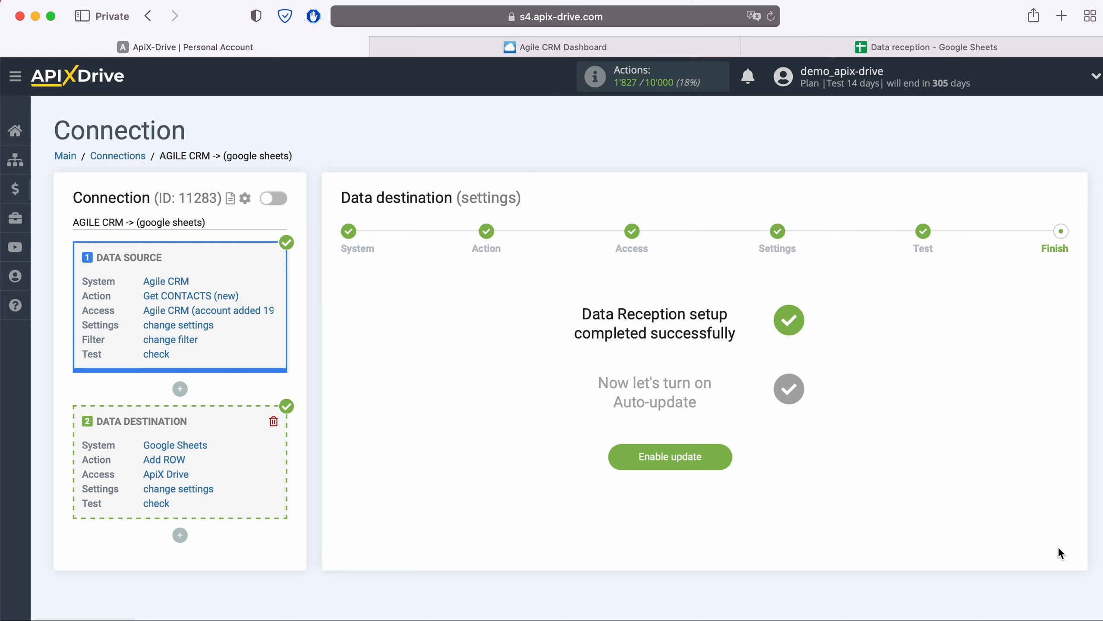
pyautogui.click(724, 457)
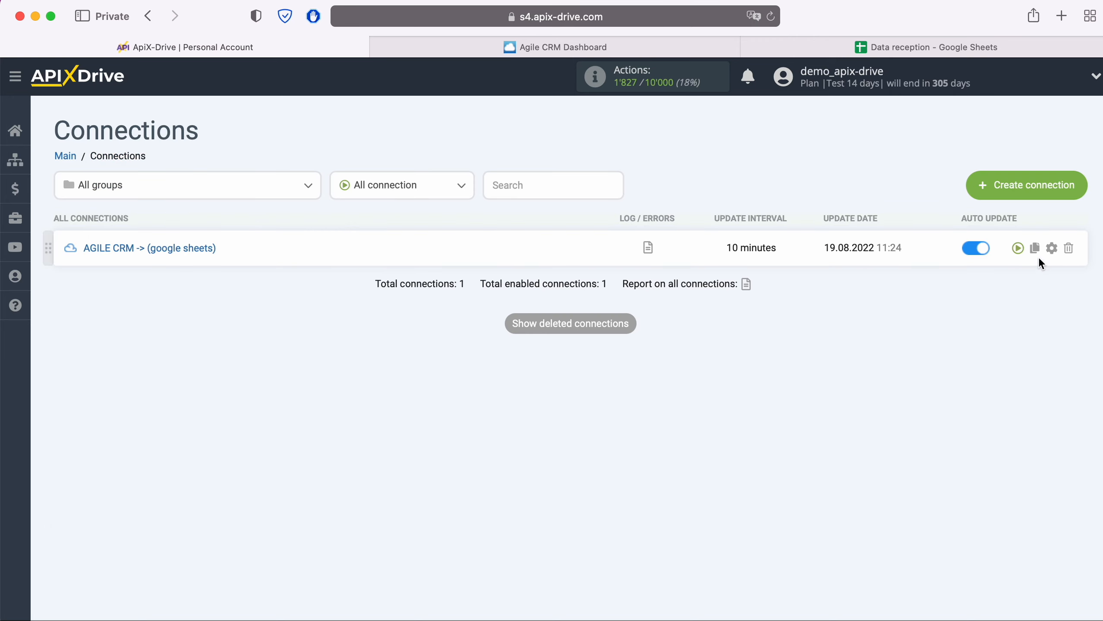
pyautogui.click(1051, 248)
pyautogui.click(651, 363)
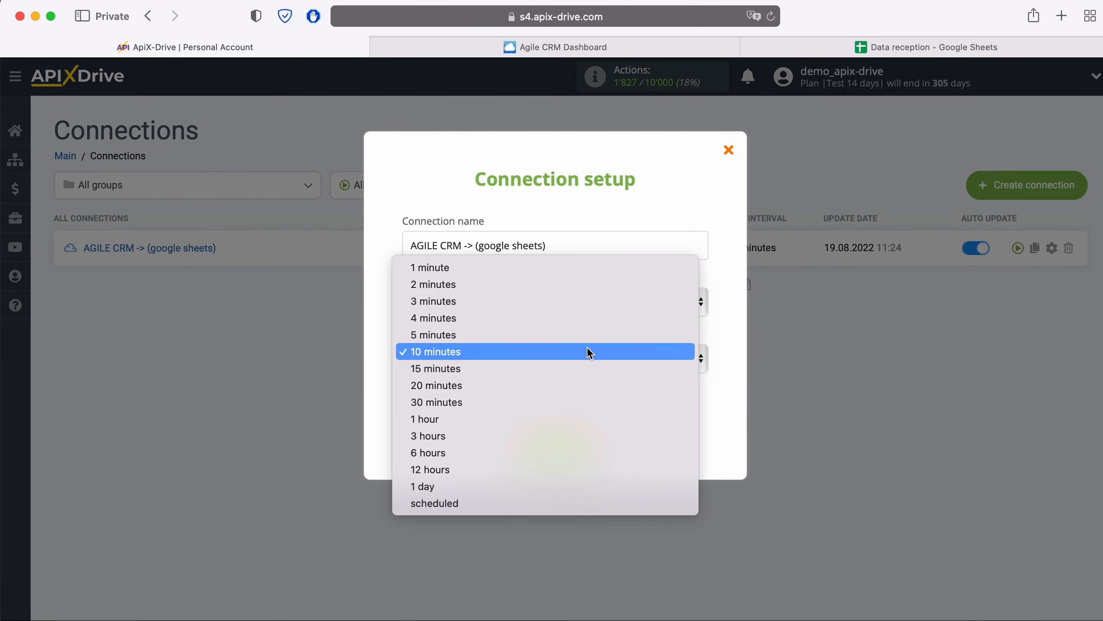
pyautogui.press('Up')
pyautogui.press('Return')
pyautogui.click(588, 444)
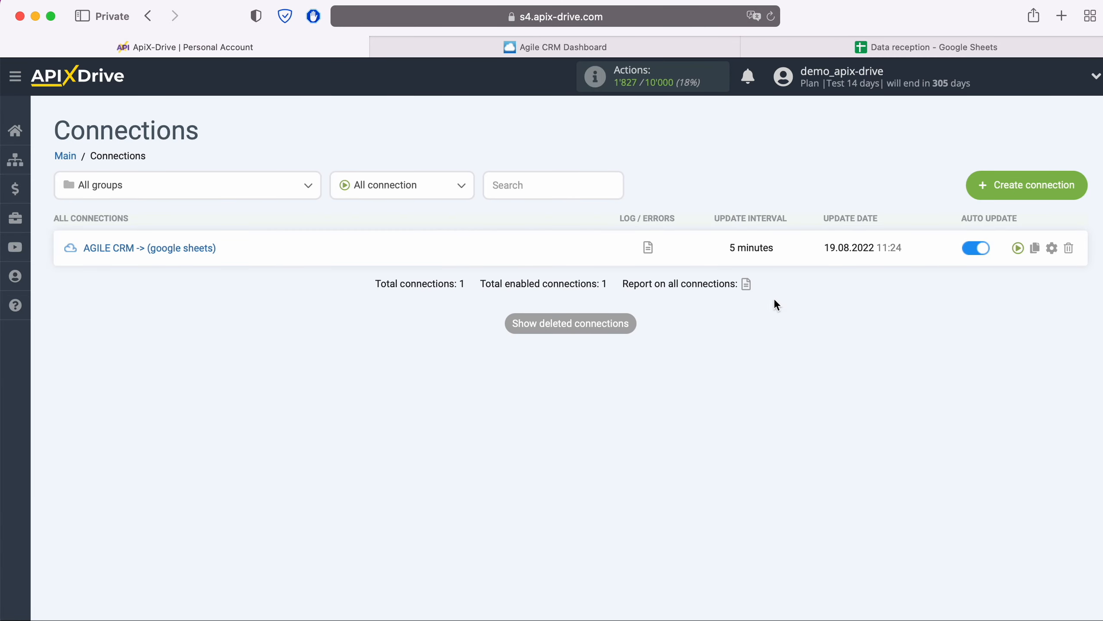